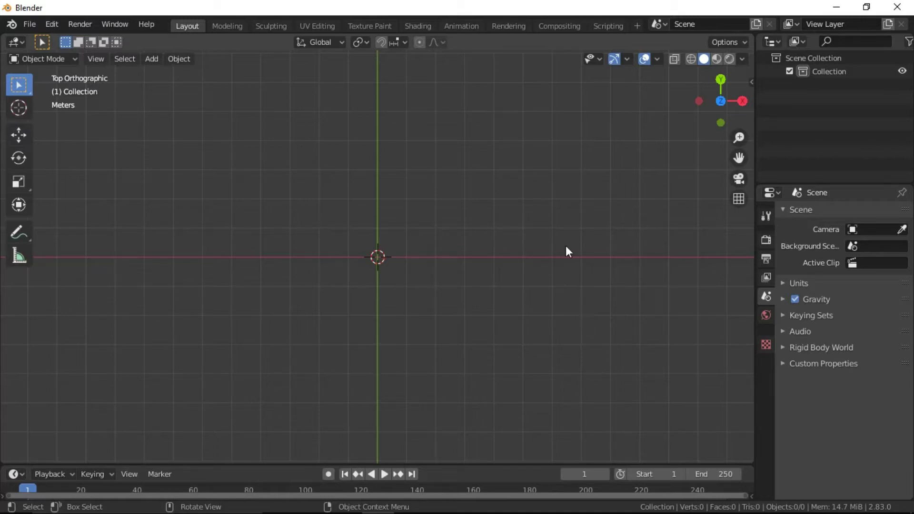
# Import adidas_PNG8.svg from the Downloads folder as a Scalable Vector Graphics file.
pyautogui.click(30, 23)
pyautogui.moveTo(49, 205)
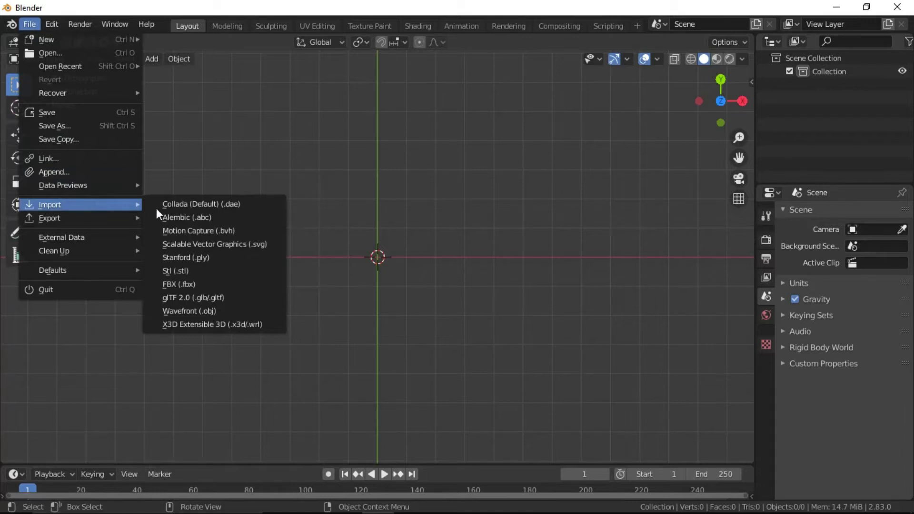
pyautogui.click(243, 249)
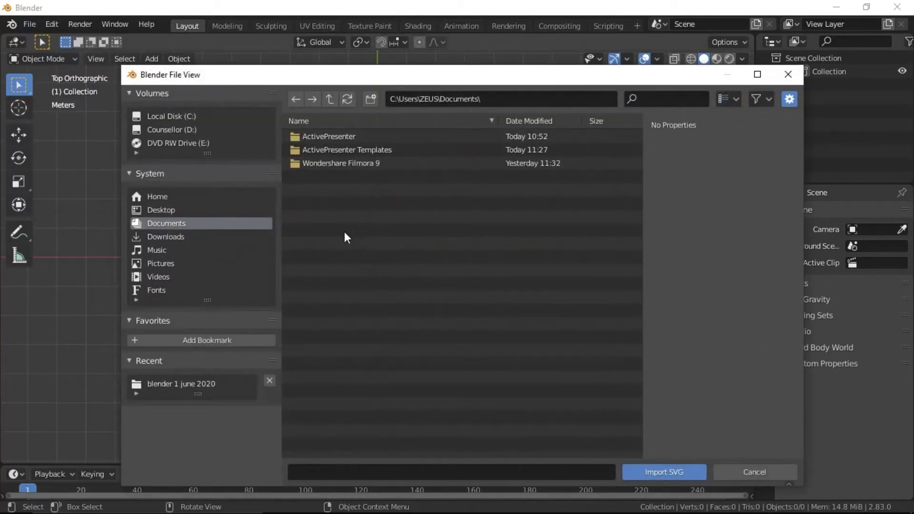
pyautogui.click(181, 238)
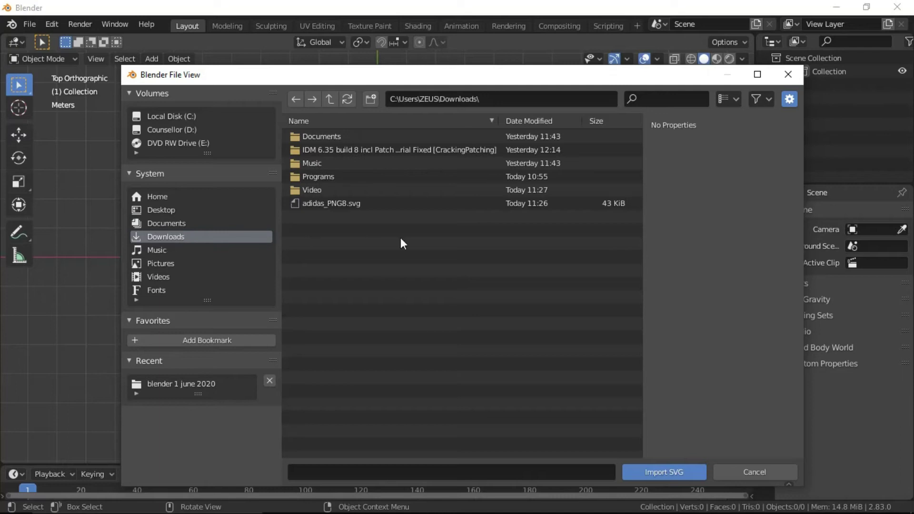
pyautogui.click(323, 206)
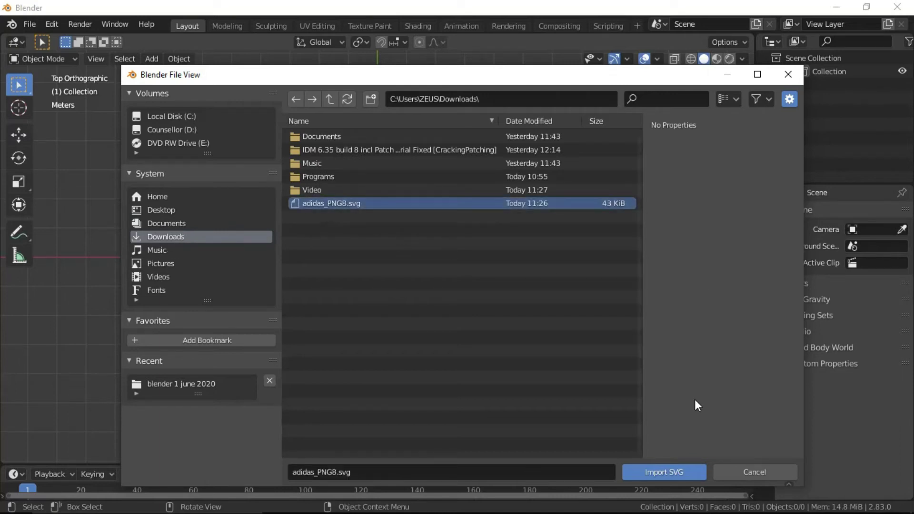
pyautogui.click(683, 474)
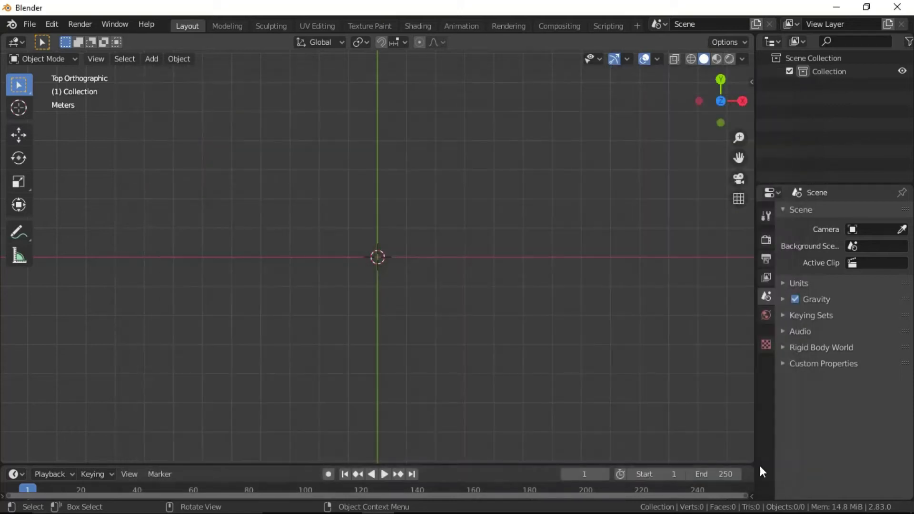
# Zoom in on the logo and inspect each stripe and letter one by one.
pyautogui.scroll(5, 423, 304)
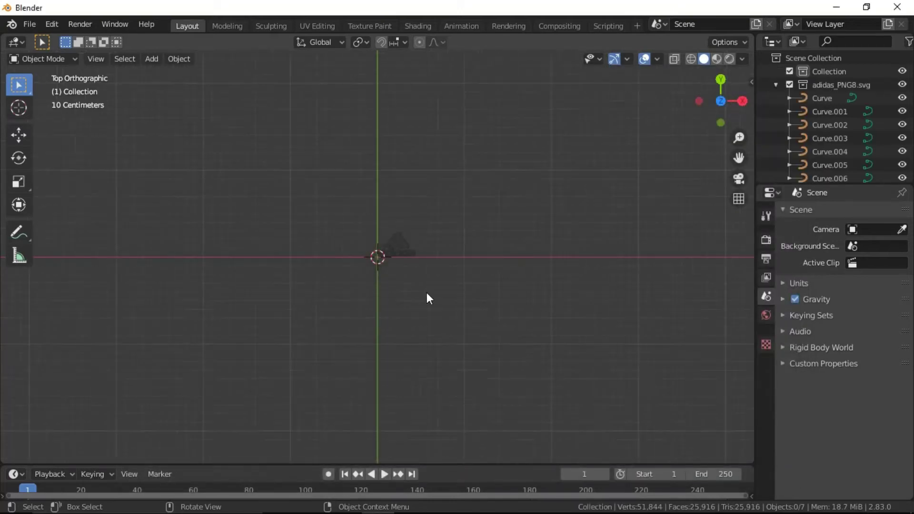
pyautogui.scroll(6, 459, 282)
pyautogui.keyDown('shift'); pyautogui.moveTo(458, 281); pyautogui.dragTo(455, 309, button='middle'); pyautogui.keyUp('shift')
pyautogui.scroll(4, 500, 309)
pyautogui.scroll(-2, 534, 312)
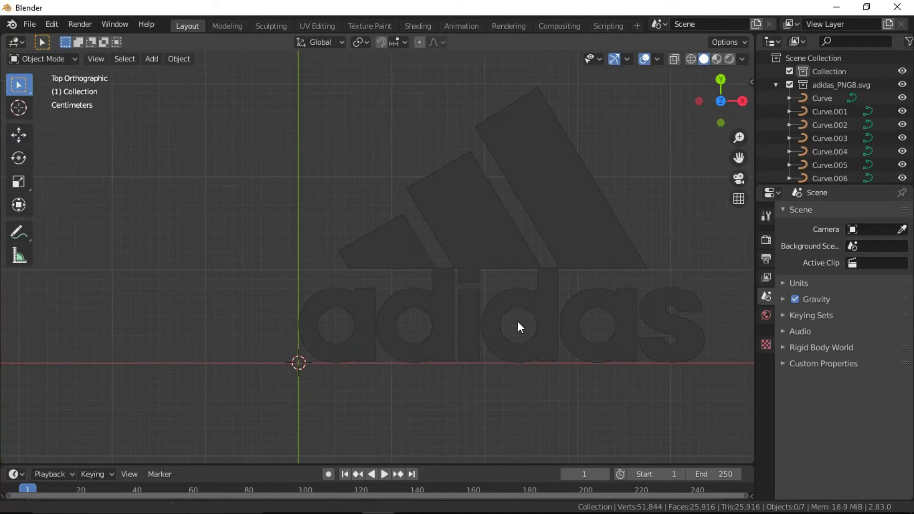
pyautogui.scroll(2, 498, 338)
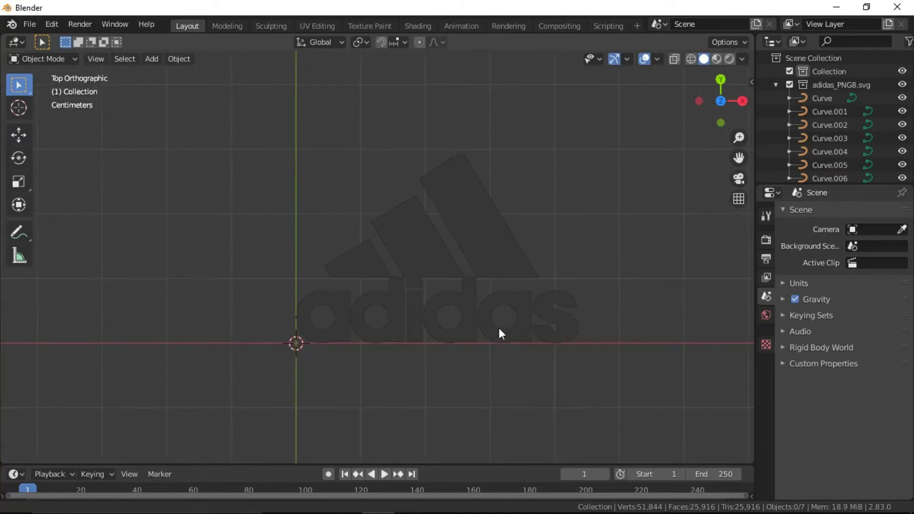
pyautogui.click(498, 252)
pyautogui.click(378, 266)
pyautogui.click(338, 276)
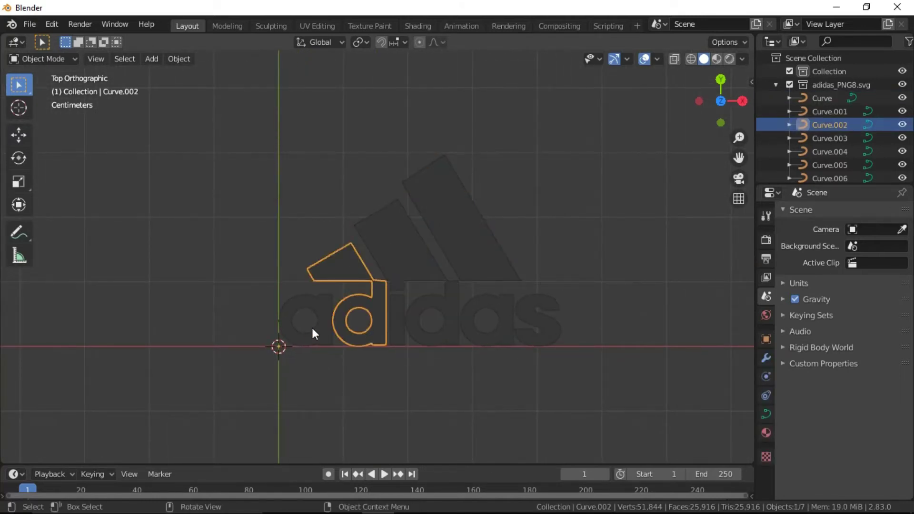
pyautogui.click(312, 327)
pyautogui.click(484, 315)
pyautogui.click(547, 315)
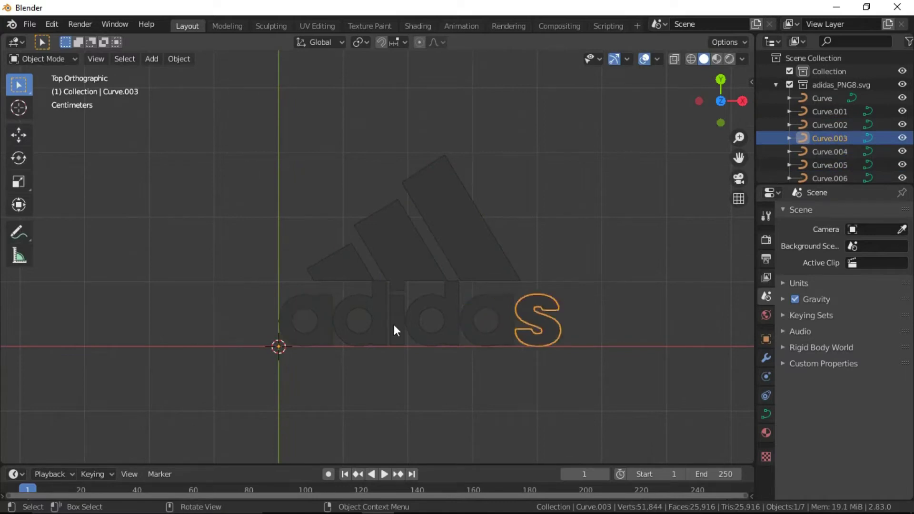
pyautogui.click(393, 324)
pyautogui.click(395, 290)
pyautogui.click(573, 287)
# Inspect the stripes and letters from an angled view, briefly entering Edit Mode on the s.
pyautogui.scroll(-1, 604, 309)
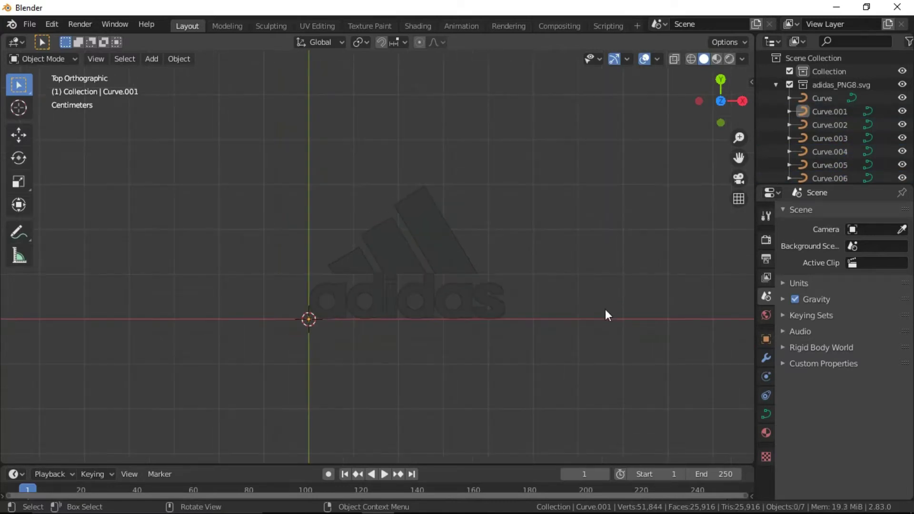
pyautogui.scroll(1, 502, 331)
pyautogui.scroll(1, 472, 332)
pyautogui.moveTo(472, 332)
pyautogui.mouseDown(button='middle')
pyautogui.moveTo(520, 267)
pyautogui.moveTo(473, 300)
pyautogui.moveTo(587, 280)
pyautogui.moveTo(384, 333)
pyautogui.moveTo(396, 264)
pyautogui.moveTo(412, 276)
pyautogui.mouseUp(button='middle')
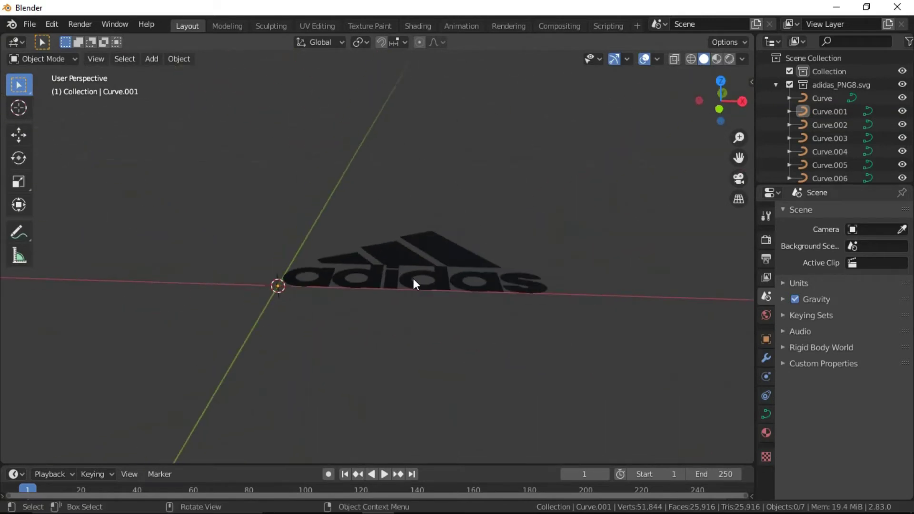
pyautogui.click(413, 279)
pyautogui.click(482, 283)
pyautogui.click(526, 282)
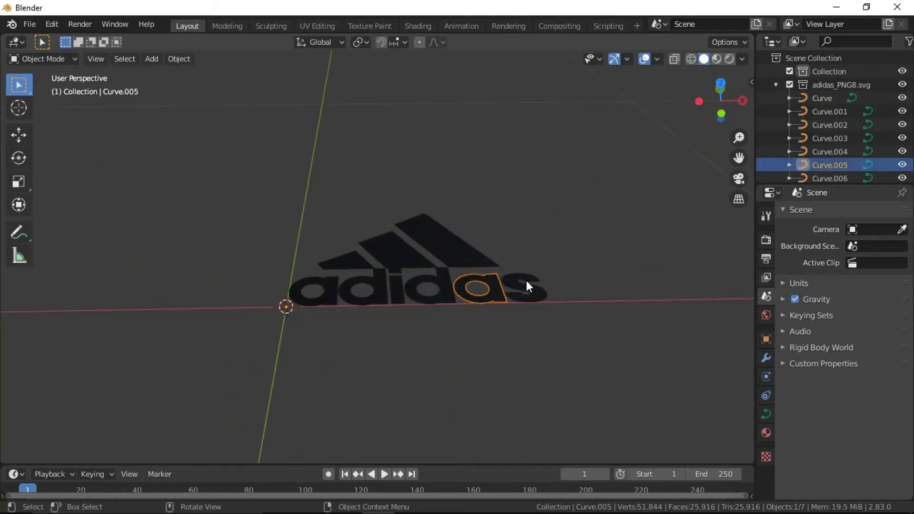
pyautogui.click(503, 296)
pyautogui.press('Tab')
pyautogui.press('Tab')
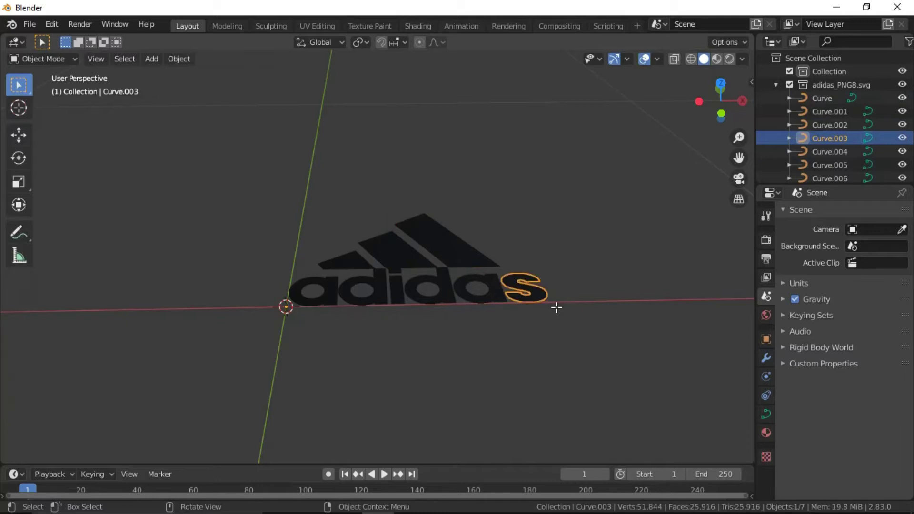
# Return to Top view and select all seven logo curves.
pyautogui.press('KP_7')
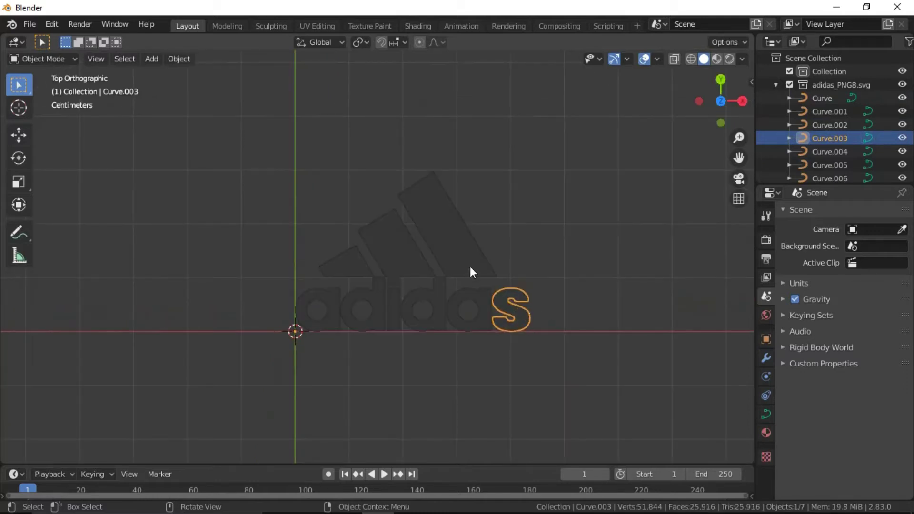
pyautogui.click(470, 268)
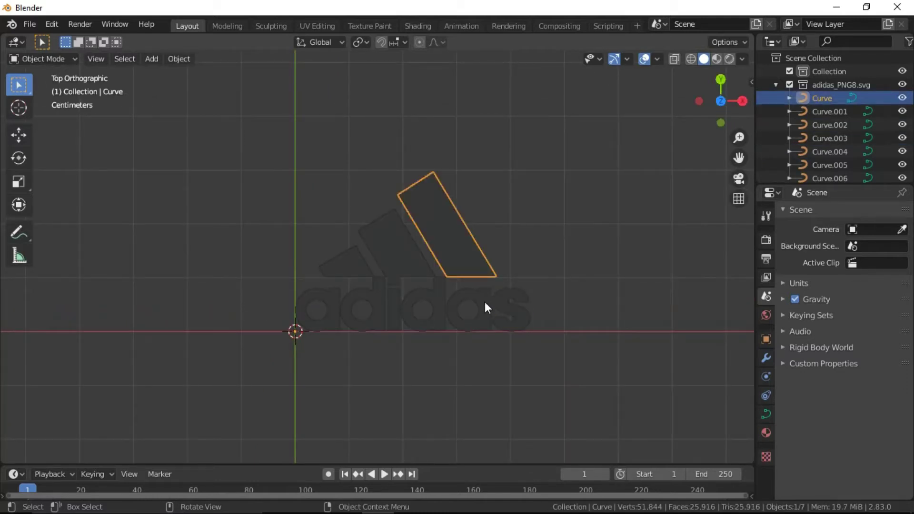
pyautogui.keyDown('shift'); pyautogui.click(408, 264); pyautogui.keyUp('shift')
pyautogui.keyDown('shift'); pyautogui.click(361, 273); pyautogui.keyUp('shift')
pyautogui.keyDown('shift'); pyautogui.click(397, 300); pyautogui.keyUp('shift')
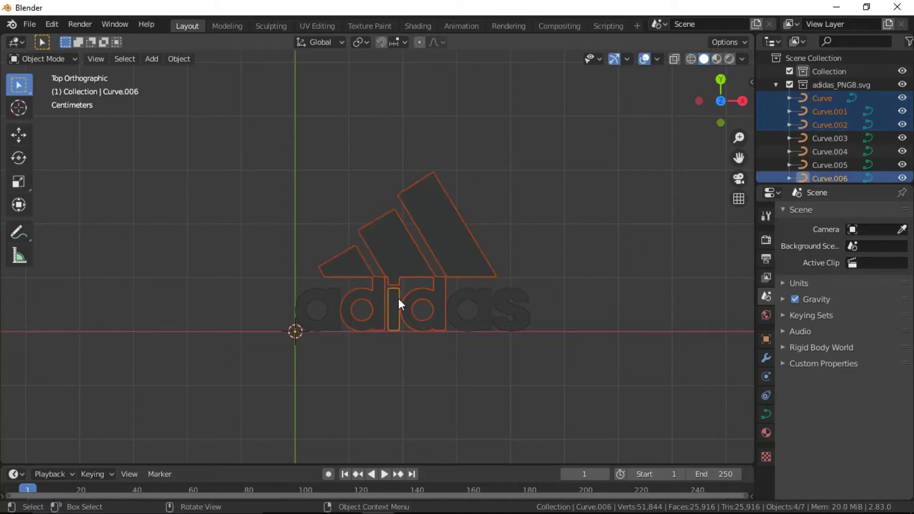
pyautogui.press('a')
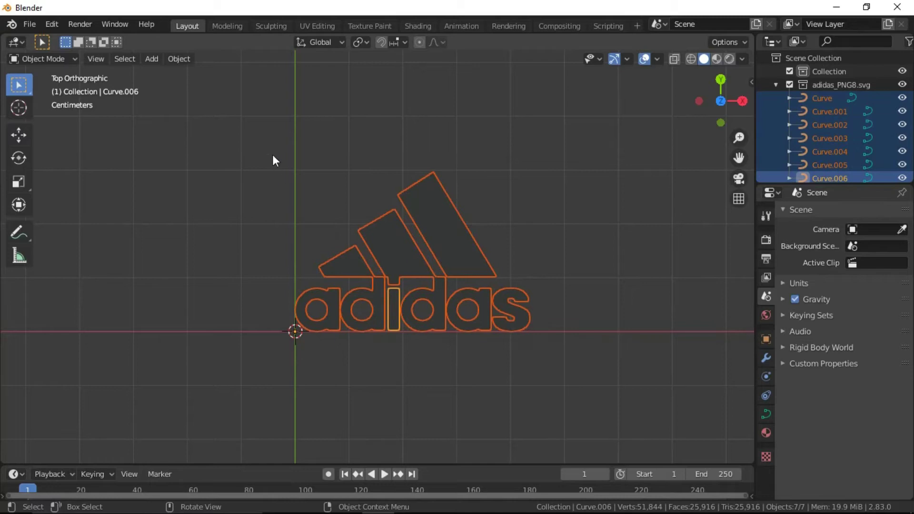
# Convert the seven selected logo curves to meshes with Object > Convert to > Mesh.
pyautogui.click(180, 59)
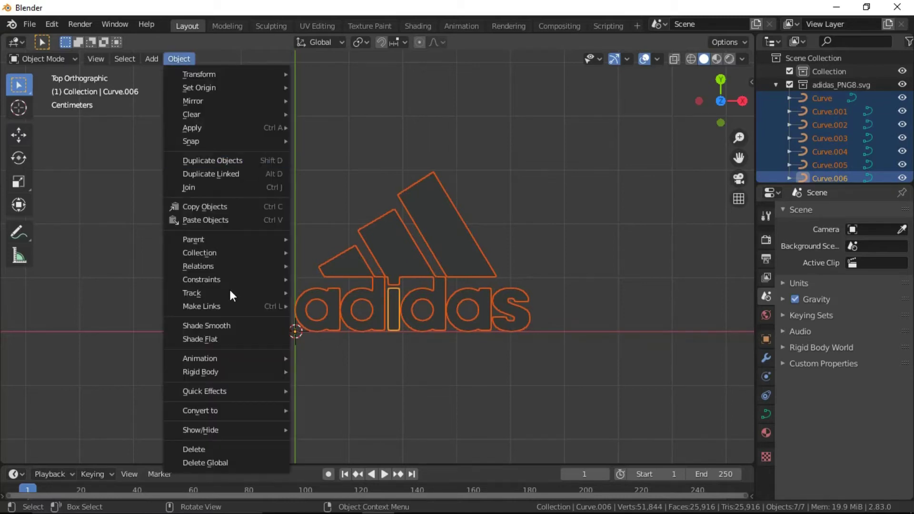
pyautogui.moveTo(201, 410)
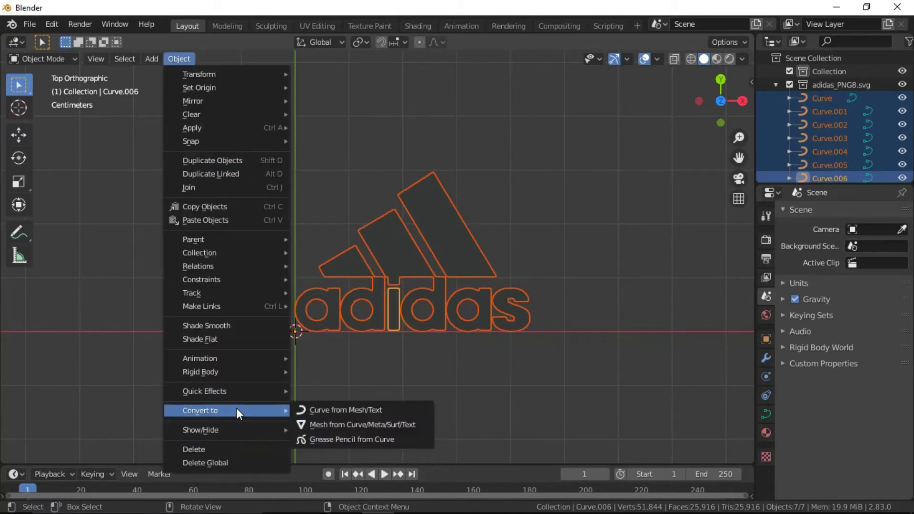
pyautogui.press('Escape')
pyautogui.click(279, 91)
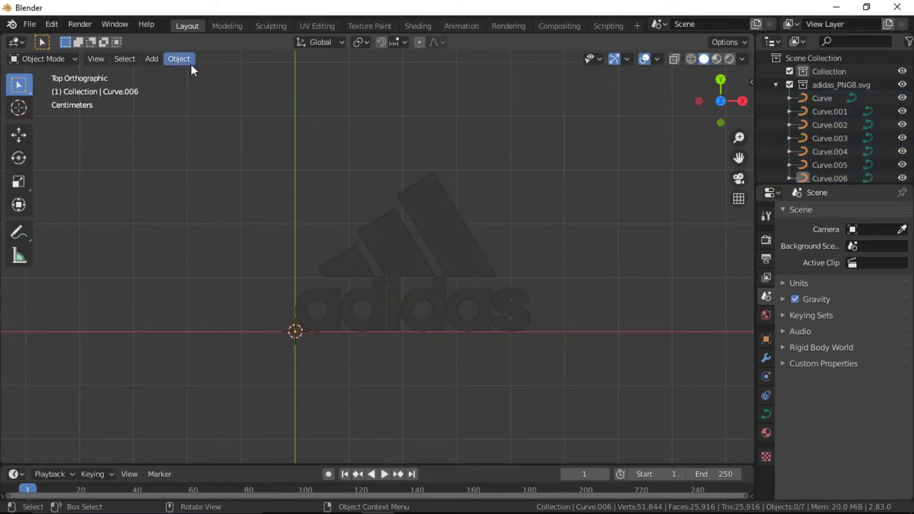
pyautogui.click(190, 63)
pyautogui.moveTo(200, 410)
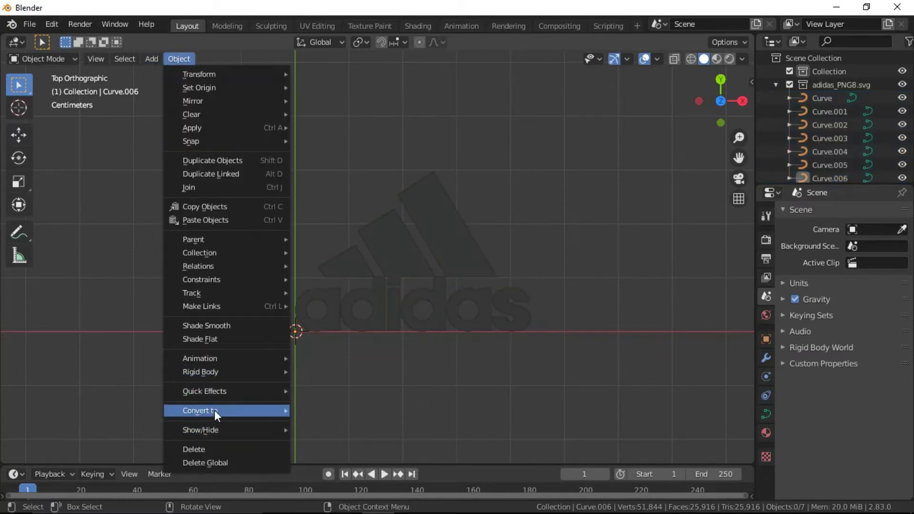
pyautogui.click(512, 311)
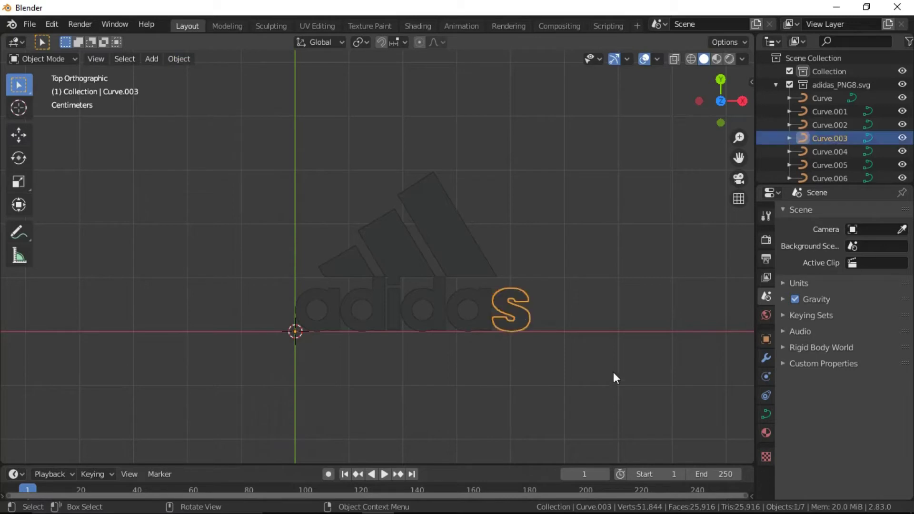
pyautogui.press('a')
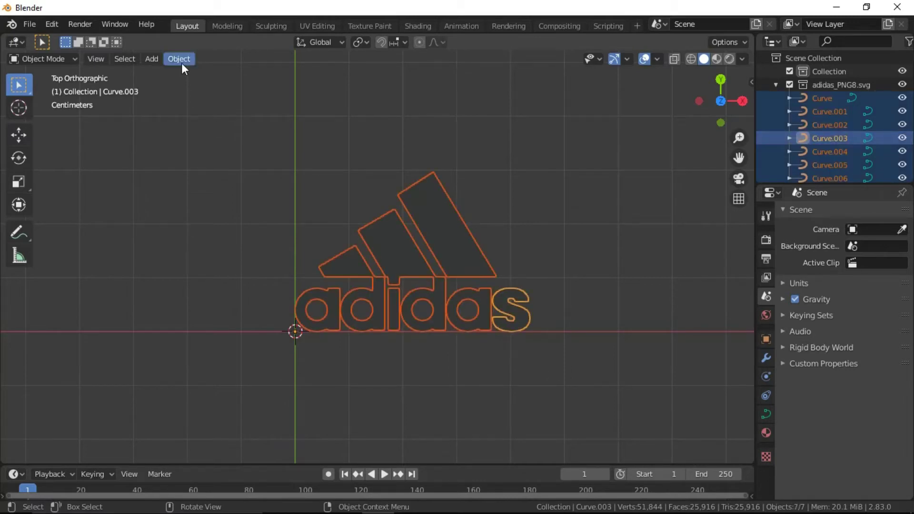
pyautogui.click(182, 65)
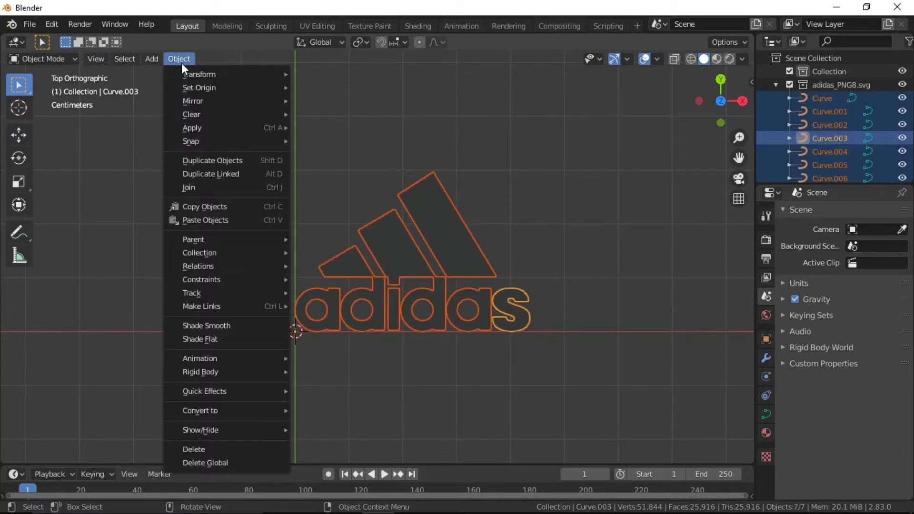
pyautogui.moveTo(199, 410)
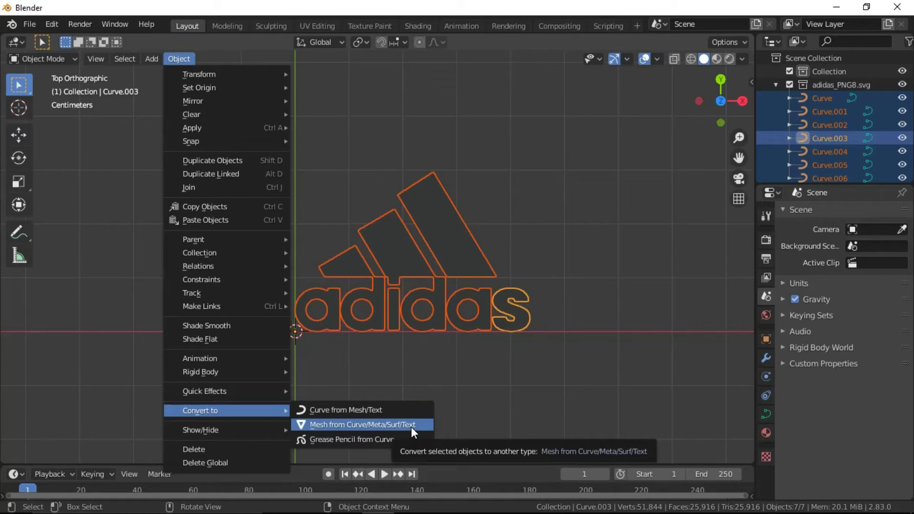
pyautogui.click(410, 426)
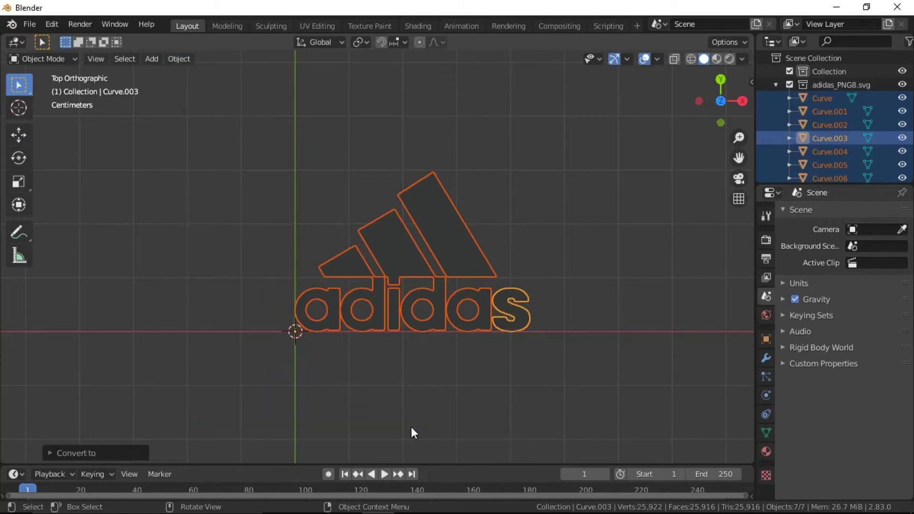
# Add a Solidify modifier to the stripe-and-letter piece.
pyautogui.click(418, 250)
pyautogui.scroll(1, 442, 285)
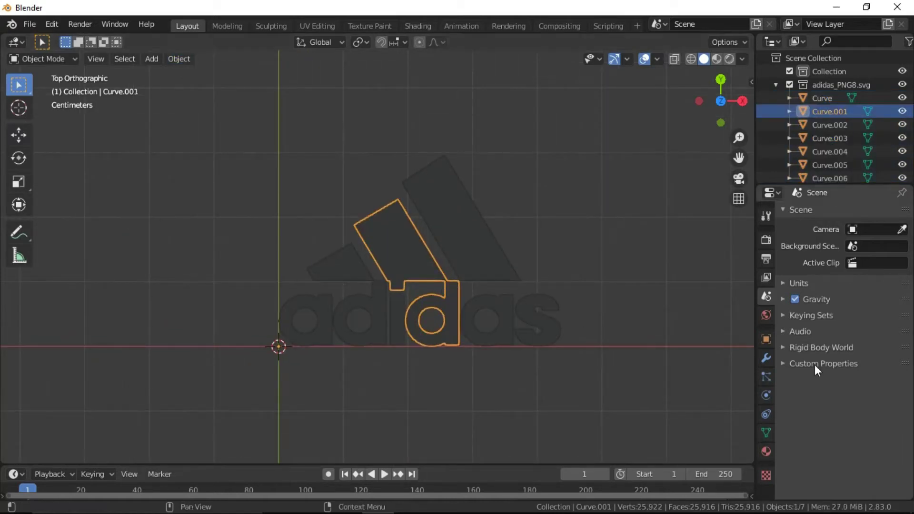
pyautogui.click(766, 358)
pyautogui.click(797, 214)
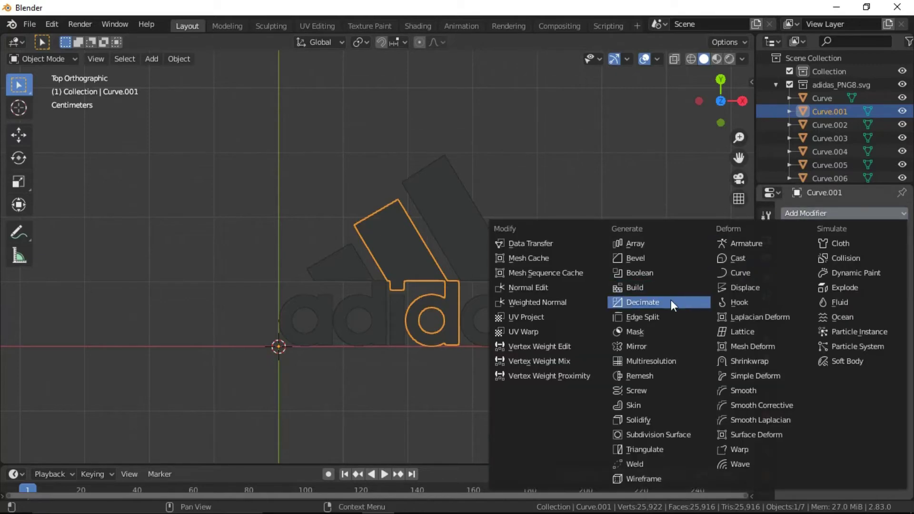
pyautogui.click(648, 419)
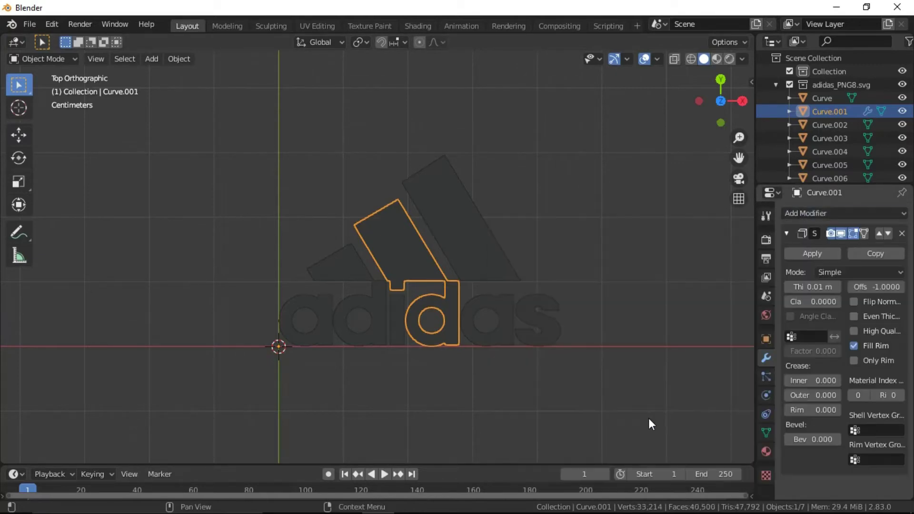
# Check the 0.01 m thickness from front and angled views, then return to Top view.
pyautogui.moveTo(513, 358)
pyautogui.mouseDown(button='middle')
pyautogui.moveTo(439, 305)
pyautogui.moveTo(422, 312)
pyautogui.moveTo(477, 295)
pyautogui.mouseUp(button='middle')
pyautogui.press('KP_1')
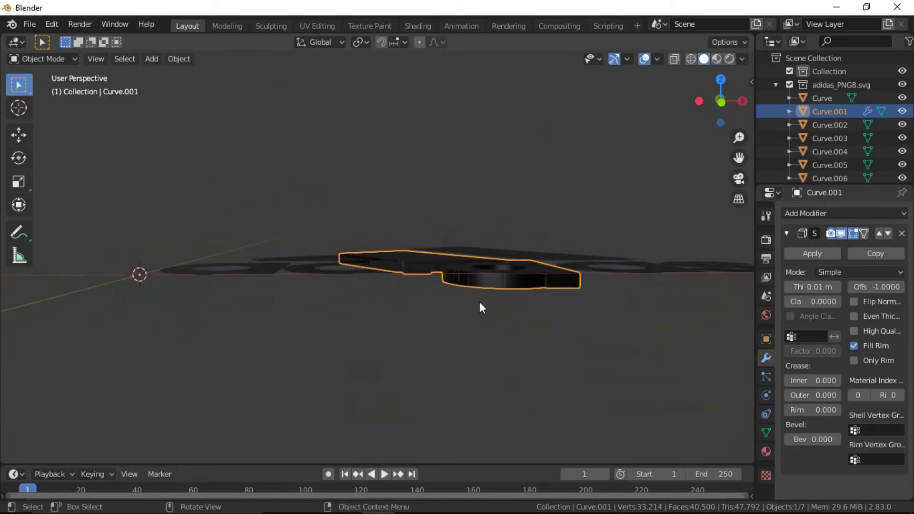
pyautogui.scroll(2, 489, 287)
pyautogui.scroll(-2, 489, 287)
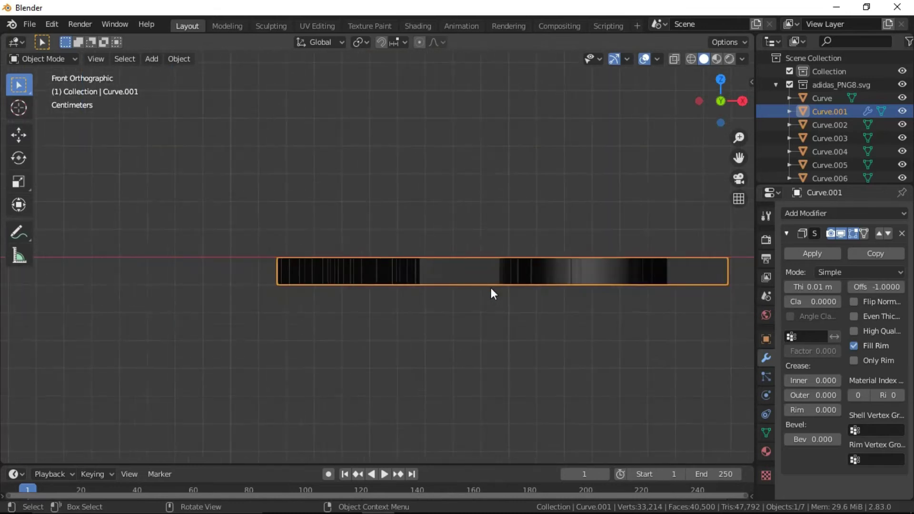
pyautogui.scroll(-4, 491, 288)
pyautogui.moveTo(466, 255)
pyautogui.mouseDown(button='middle')
pyautogui.moveTo(466, 341)
pyautogui.moveTo(485, 401)
pyautogui.moveTo(486, 370)
pyautogui.mouseUp(button='middle')
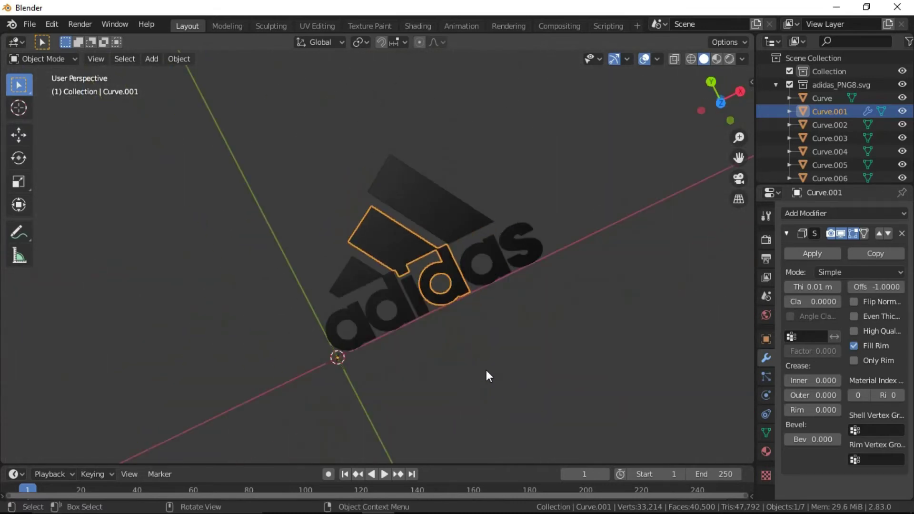
pyautogui.press('KP_7')
pyautogui.click(455, 274)
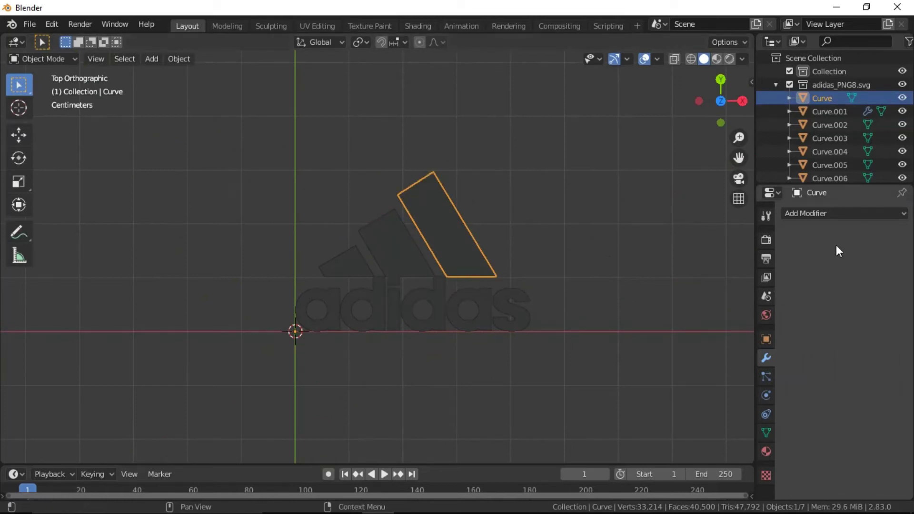
# Assign a keyboard shortcut (Ctrl+Shift+S) to the Solidify entry in Add Modifier.
pyautogui.click(838, 215)
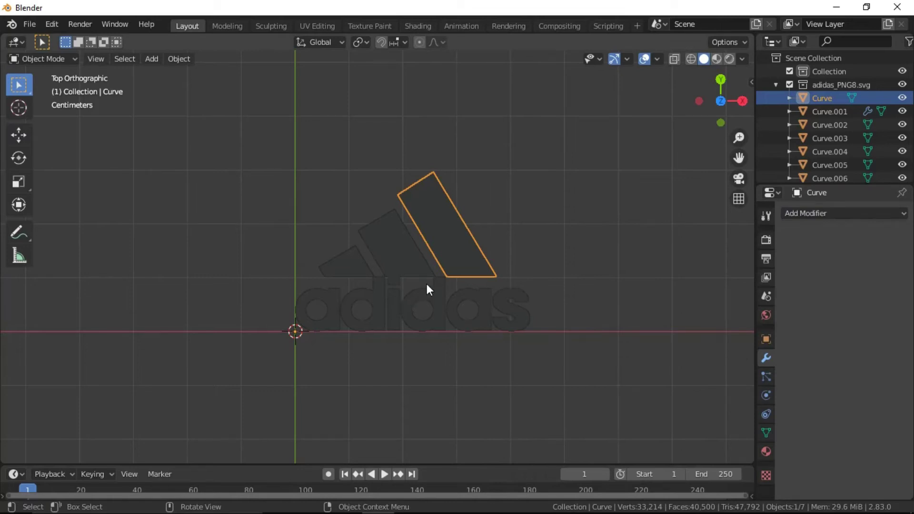
pyautogui.click(840, 216)
pyautogui.moveTo(504, 280)
pyautogui.mouseDown(button='middle')
pyautogui.moveTo(516, 231)
pyautogui.moveTo(515, 240)
pyautogui.mouseUp(button='middle')
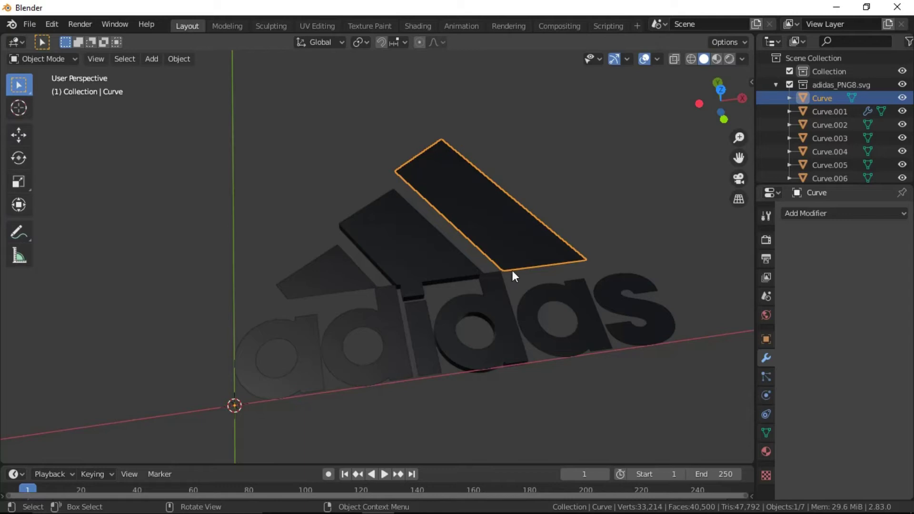
pyautogui.scroll(-4, 435, 355)
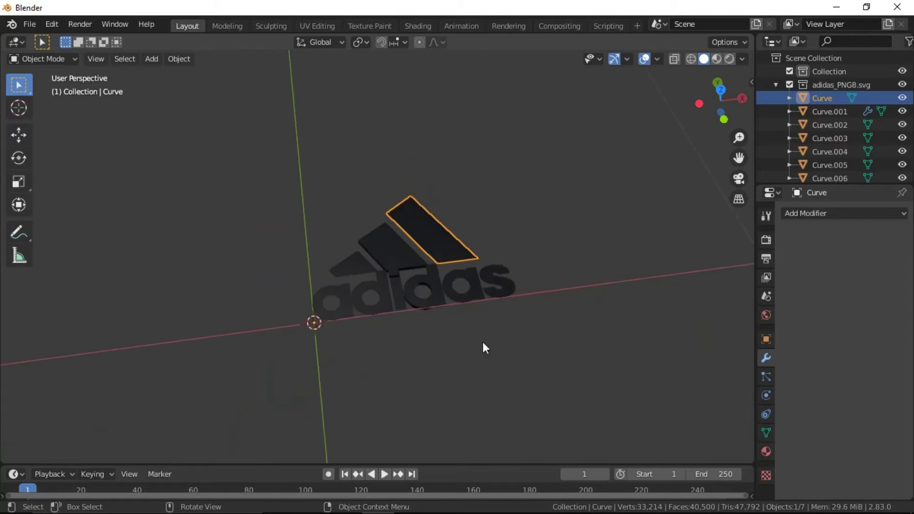
pyautogui.click(874, 215)
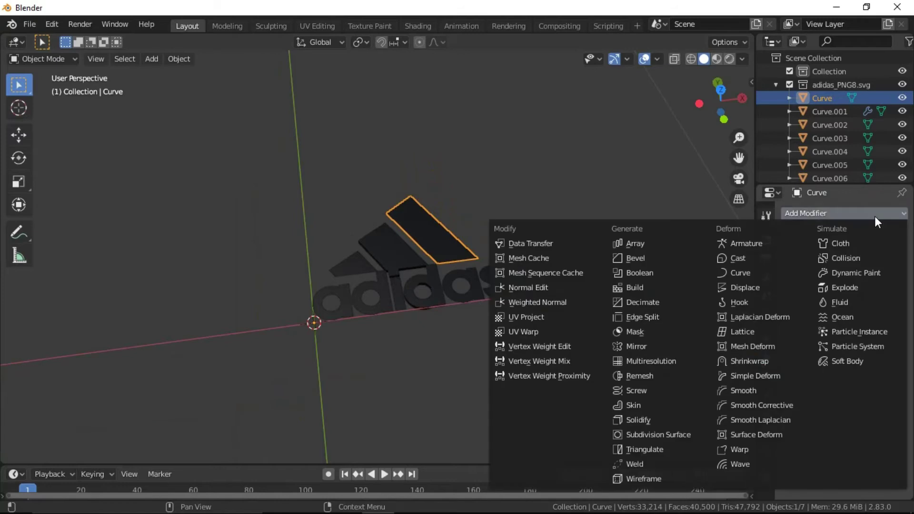
pyautogui.rightClick(644, 418)
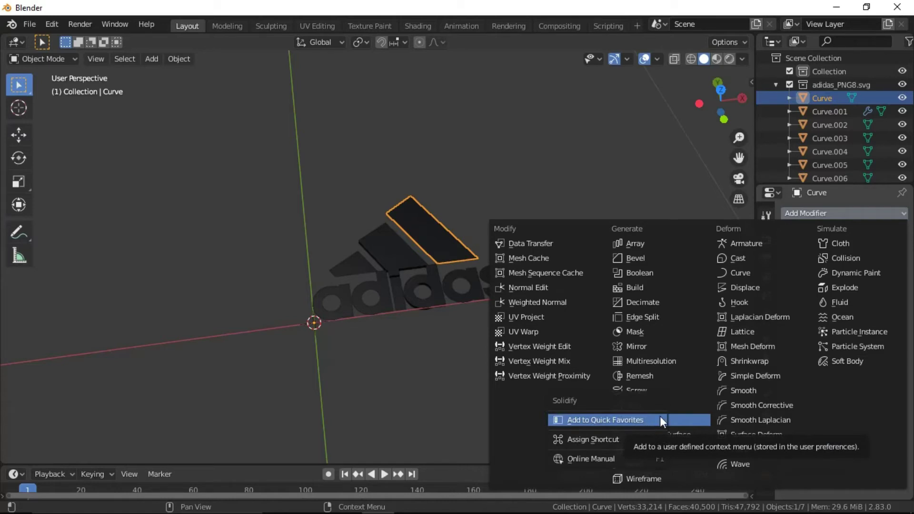
pyautogui.click(630, 444)
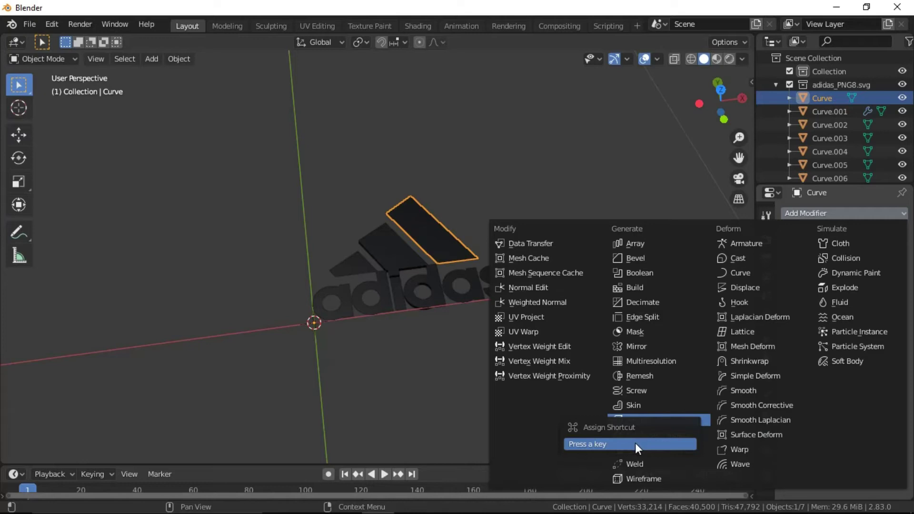
pyautogui.press('Escape')
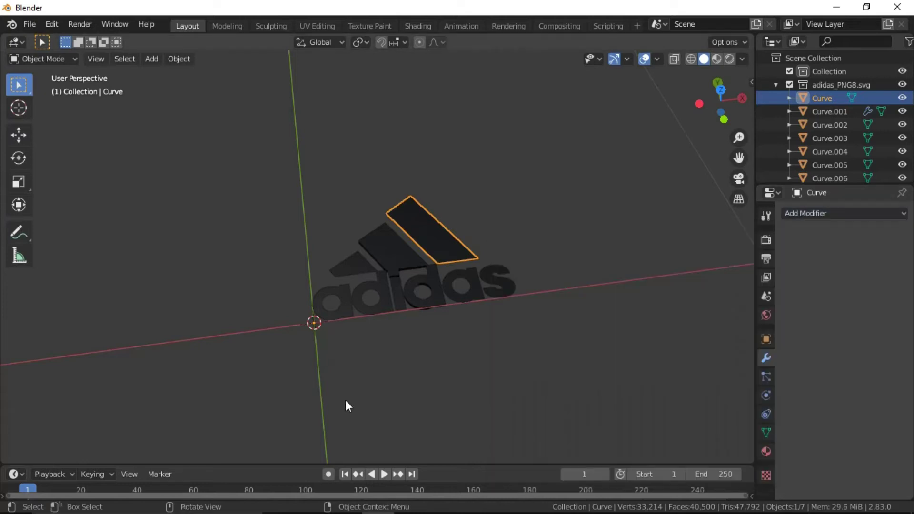
# Add Solidify to the top stripe with Ctrl+Shift+S.
pyautogui.scroll(2, 423, 267)
pyautogui.scroll(2, 447, 259)
pyautogui.scroll(2, 501, 259)
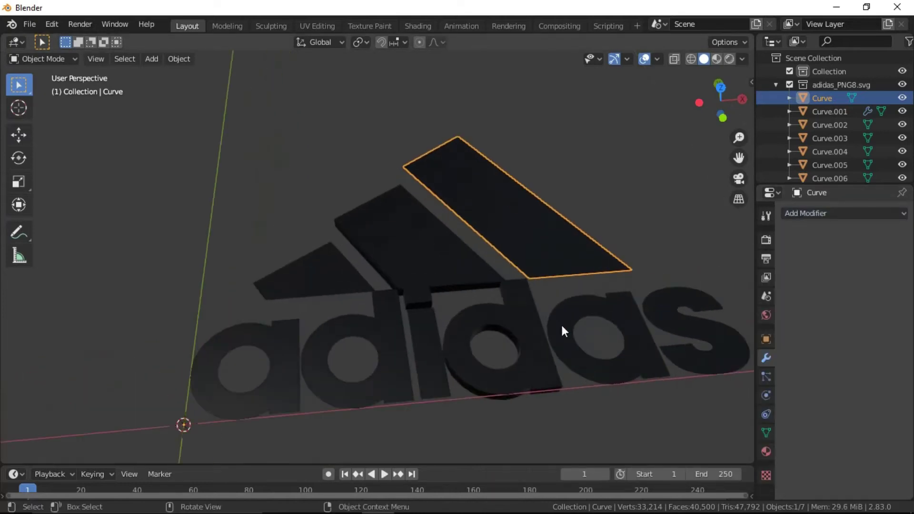
pyautogui.moveTo(560, 326); pyautogui.dragTo(491, 306, button='middle')
pyautogui.scroll(-2, 491, 304)
pyautogui.moveTo(506, 337)
pyautogui.mouseDown(button='middle')
pyautogui.moveTo(554, 355)
pyautogui.moveTo(502, 335)
pyautogui.mouseUp(button='middle')
pyautogui.hotkey('ctrl', 'shift', 's')
# Add Solidify to the s, both a's and the remaining letter piece with the shortcut.
pyautogui.scroll(-3, 543, 369)
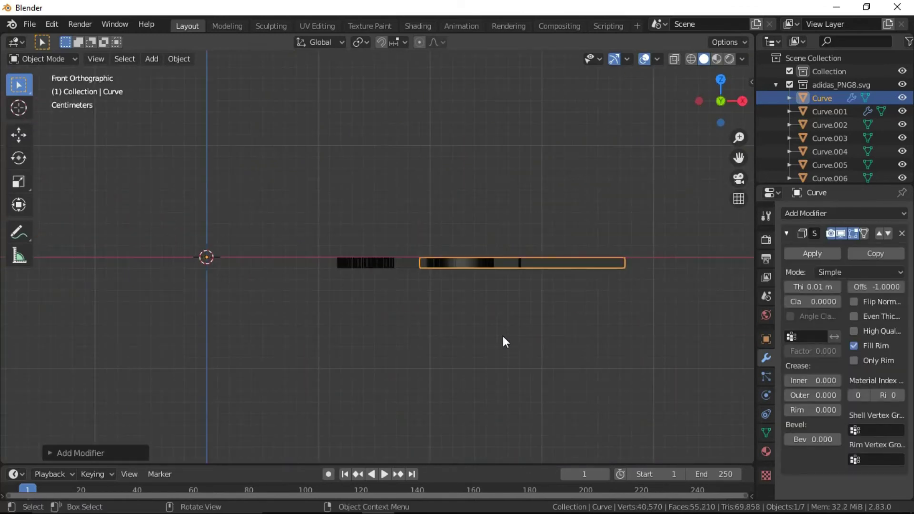
pyautogui.moveTo(495, 304)
pyautogui.mouseDown(button='middle')
pyautogui.moveTo(509, 367)
pyautogui.moveTo(552, 302)
pyautogui.mouseUp(button='middle')
pyautogui.click(553, 301)
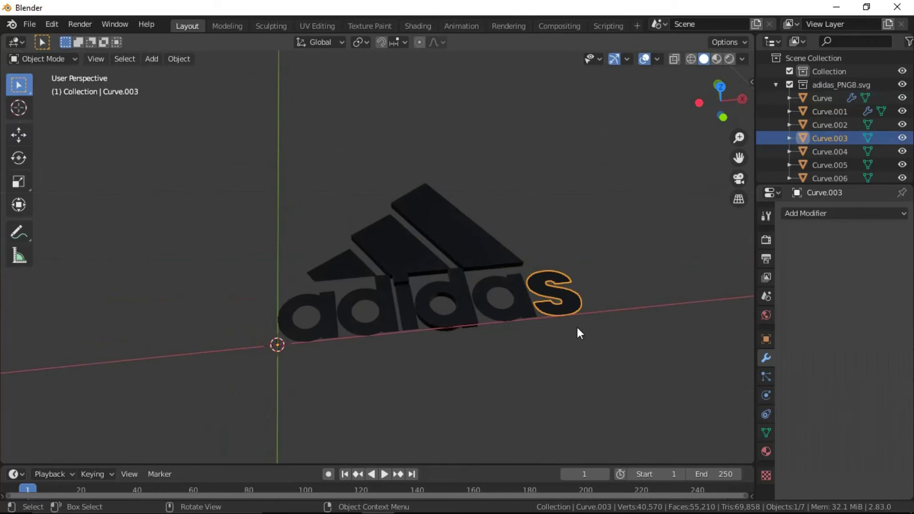
pyautogui.hotkey('ctrl', 'shift', 's')
pyautogui.click(498, 312)
pyautogui.hotkey('ctrl', 'shift', 's')
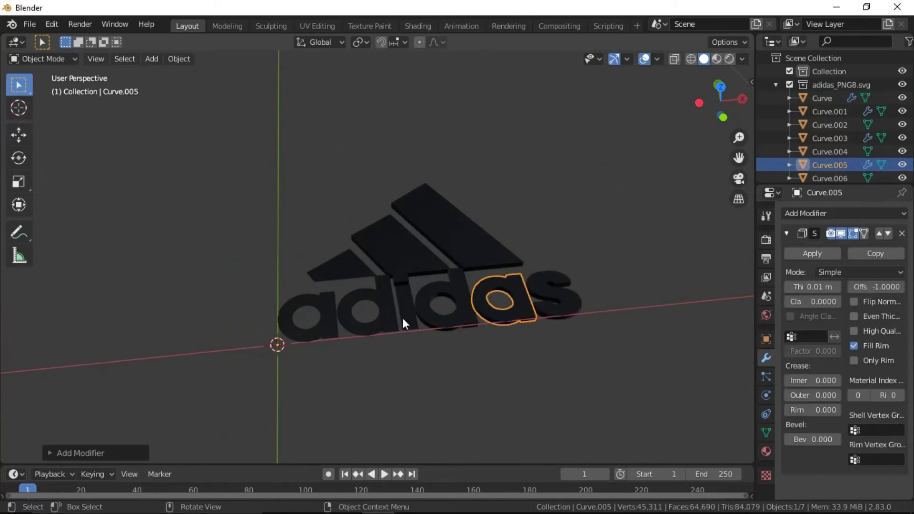
pyautogui.click(395, 317)
pyautogui.hotkey('ctrl', 'shift', 's')
pyautogui.hotkey('ctrl', 'shift', 's')
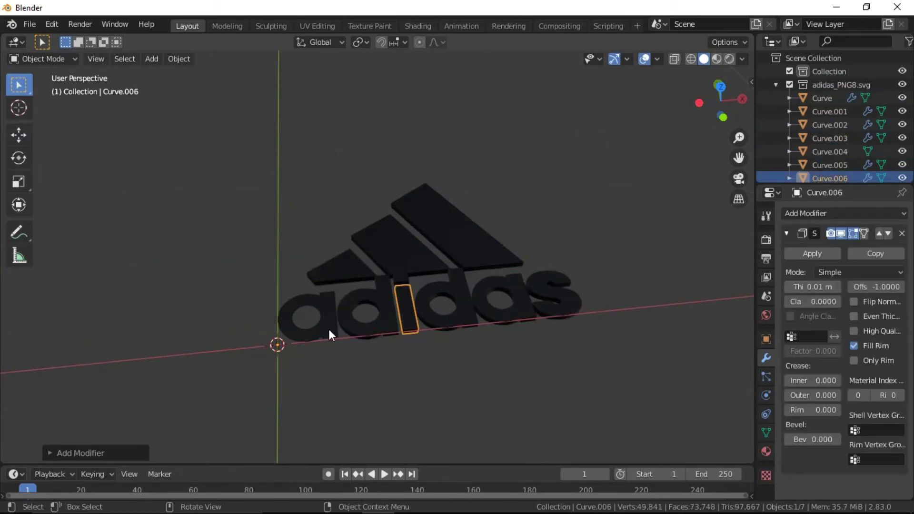
pyautogui.click(329, 331)
pyautogui.hotkey('ctrl', 'shift', 's')
# Check the thickened logo from the front and deselect everything.
pyautogui.moveTo(421, 355)
pyautogui.mouseDown(button='middle')
pyautogui.moveTo(426, 310)
pyautogui.moveTo(485, 330)
pyautogui.moveTo(513, 381)
pyautogui.moveTo(486, 315)
pyautogui.moveTo(497, 361)
pyautogui.mouseUp(button='middle')
pyautogui.press('KP_1')
pyautogui.scroll(-3, 498, 357)
pyautogui.click(506, 357)
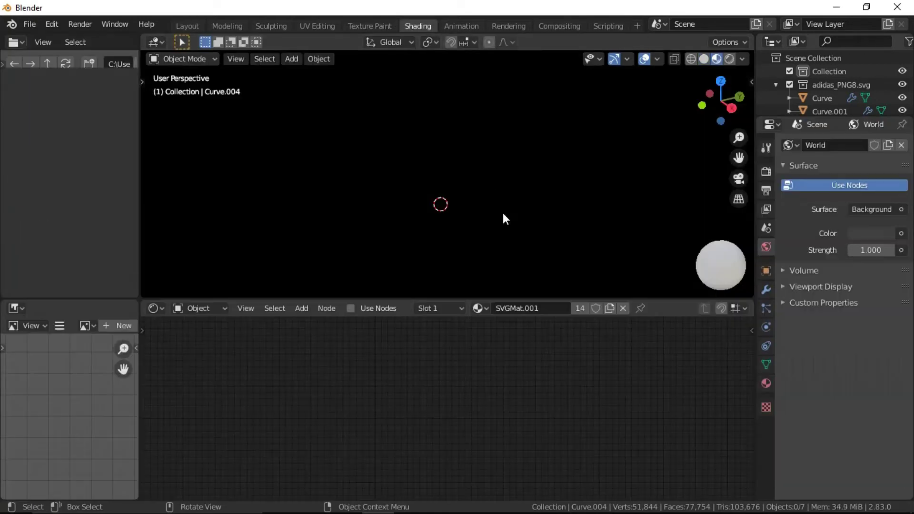
# Unlink SVGMat.001 from the top, middle and small stripes in Top view.
pyautogui.press('KP_7')
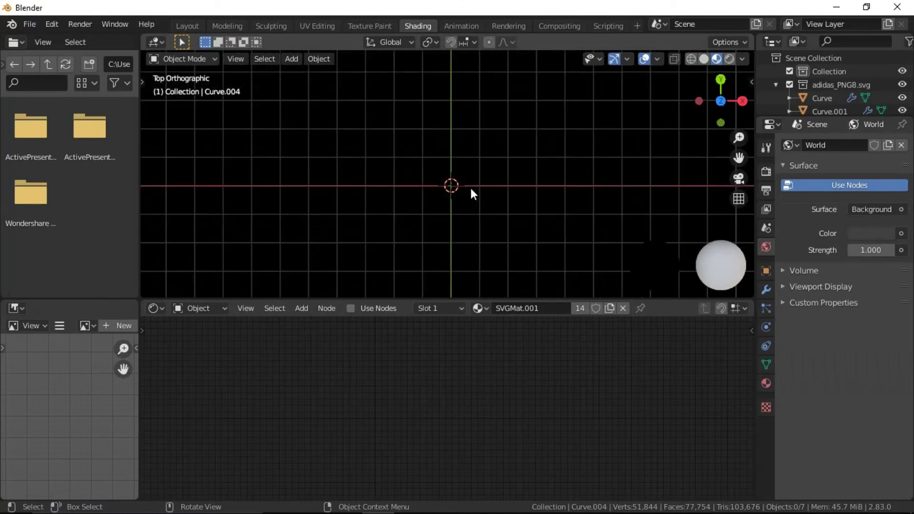
pyautogui.moveTo(502, 200)
pyautogui.keyDown('shift'); pyautogui.mouseDown(button='middle')
pyautogui.moveTo(542, 243)
pyautogui.moveTo(468, 202)
pyautogui.mouseUp(button='middle'); pyautogui.keyUp('shift')
pyautogui.scroll(3, 468, 198)
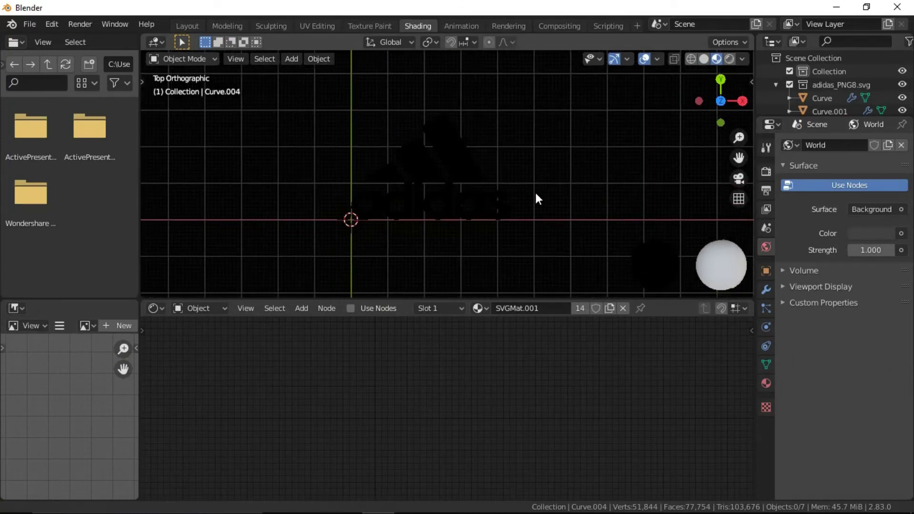
pyautogui.scroll(-2, 567, 224)
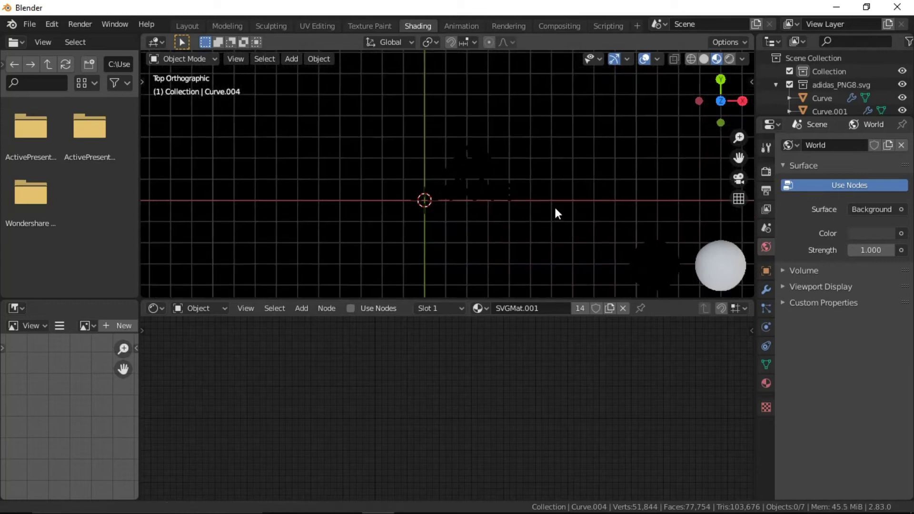
pyautogui.scroll(2, 543, 209)
pyautogui.scroll(3, 514, 211)
pyautogui.scroll(2, 496, 192)
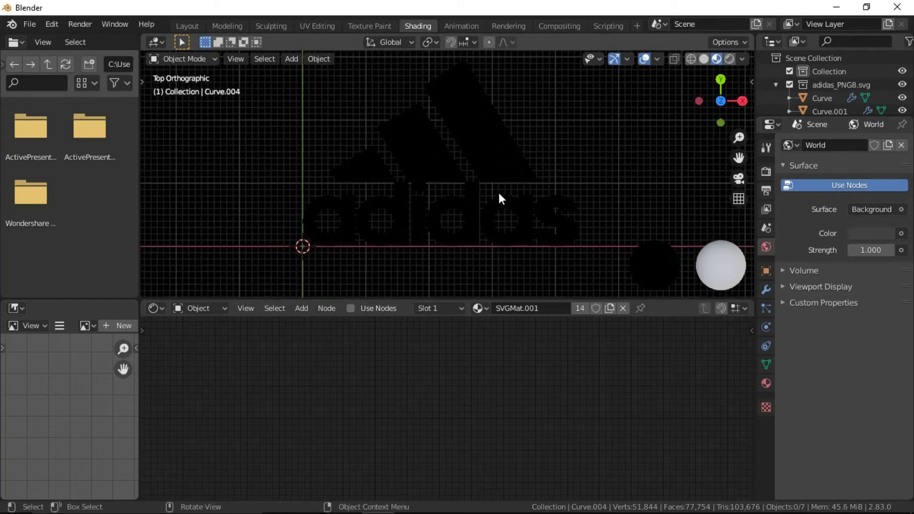
pyautogui.scroll(2, 498, 186)
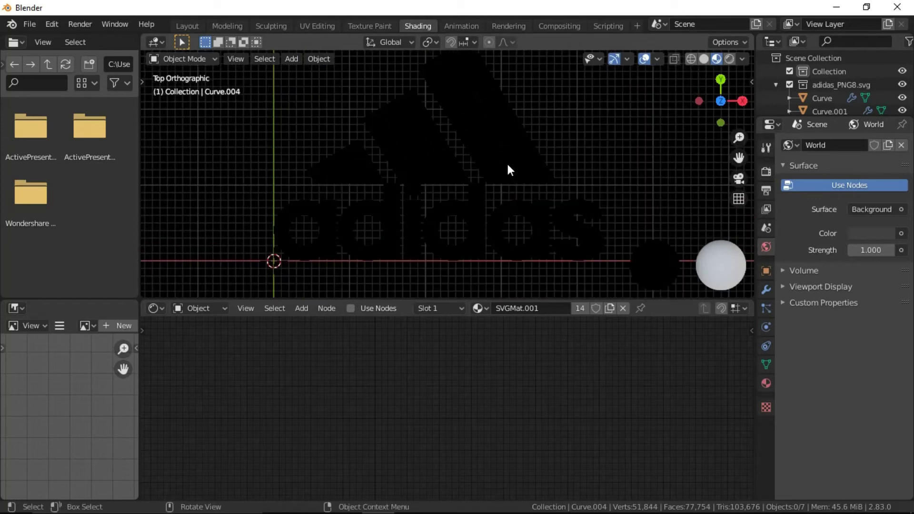
pyautogui.click(509, 169)
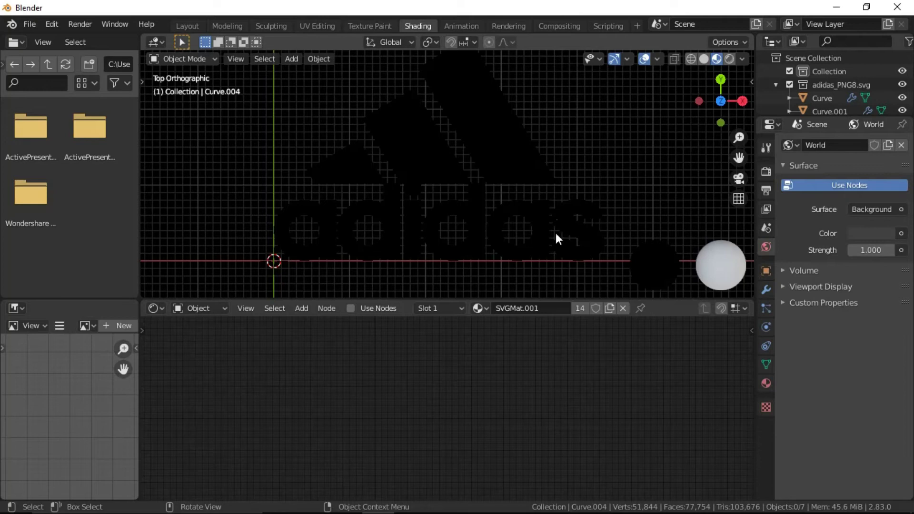
pyautogui.click(622, 308)
pyautogui.click(438, 160)
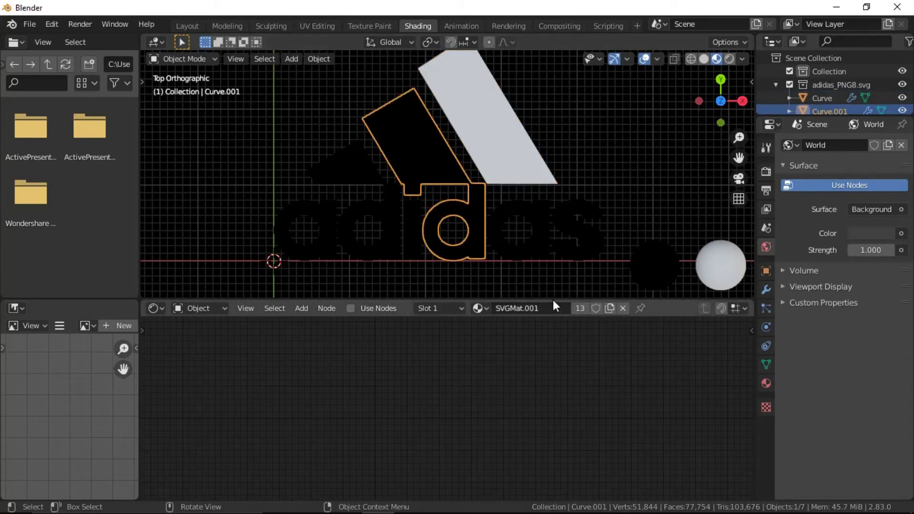
pyautogui.click(624, 309)
pyautogui.click(371, 182)
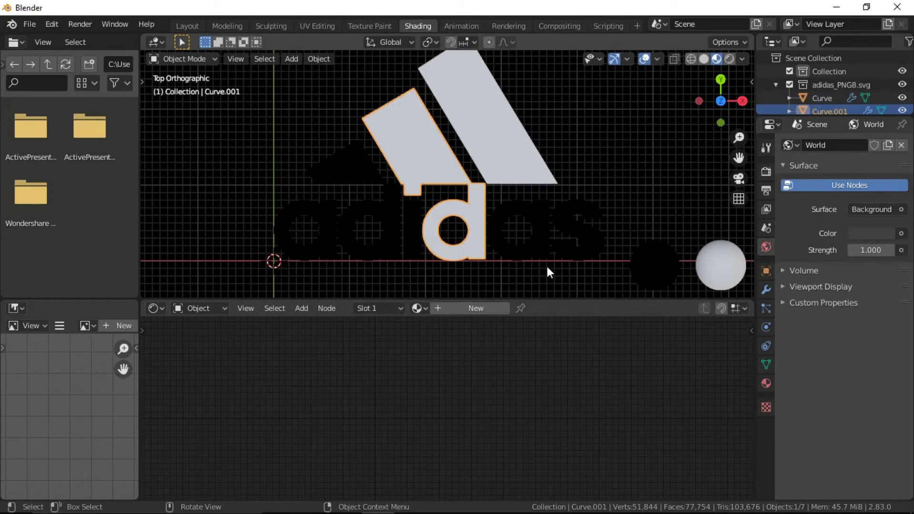
pyautogui.click(623, 308)
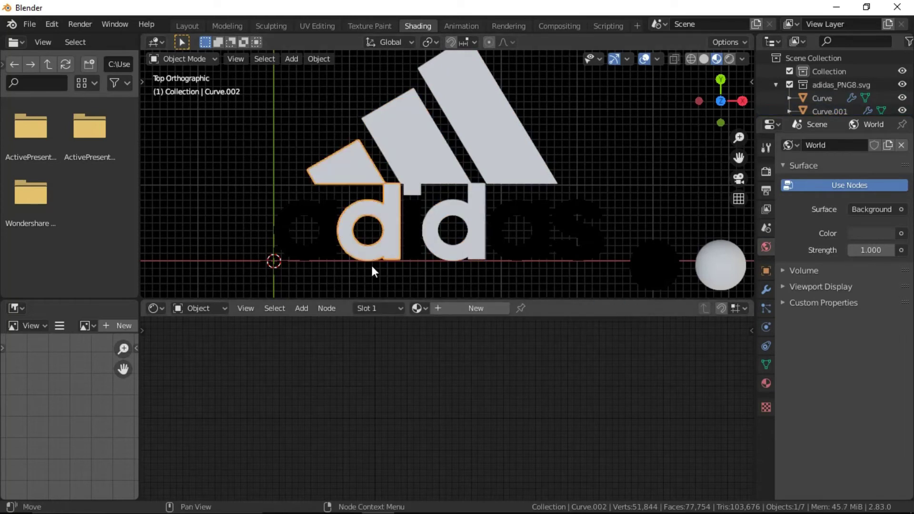
# Unlink the black material from both a's, the s and the i, then deselect.
pyautogui.click(324, 222)
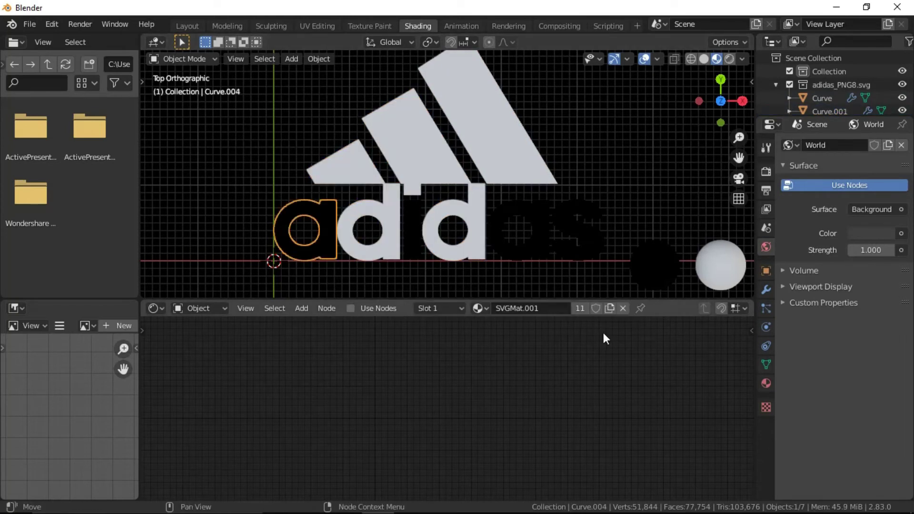
pyautogui.click(622, 308)
pyautogui.click(547, 245)
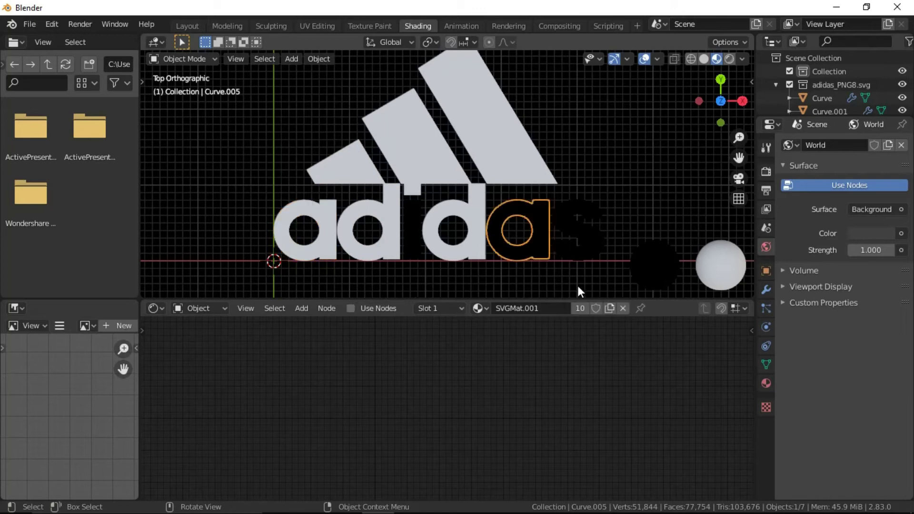
pyautogui.click(624, 308)
pyautogui.click(561, 213)
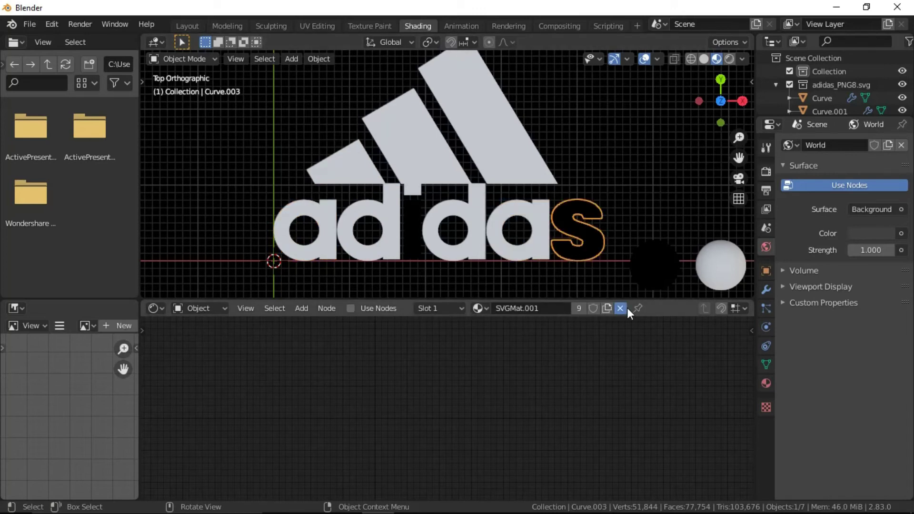
pyautogui.click(412, 227)
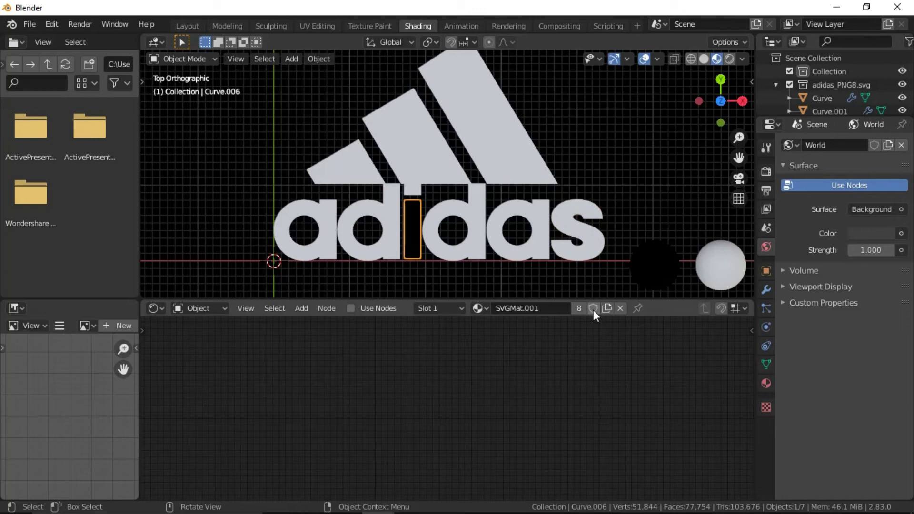
pyautogui.click(619, 308)
pyautogui.scroll(-3, 497, 241)
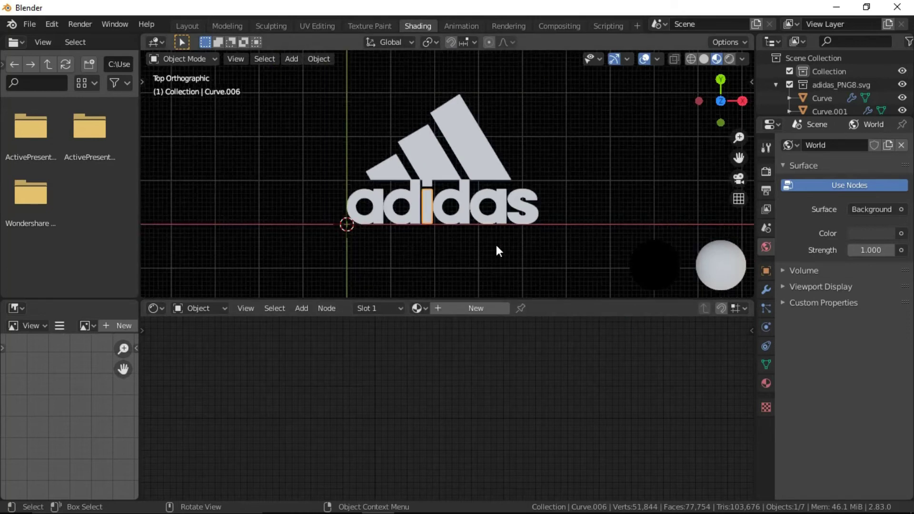
pyautogui.click(495, 244)
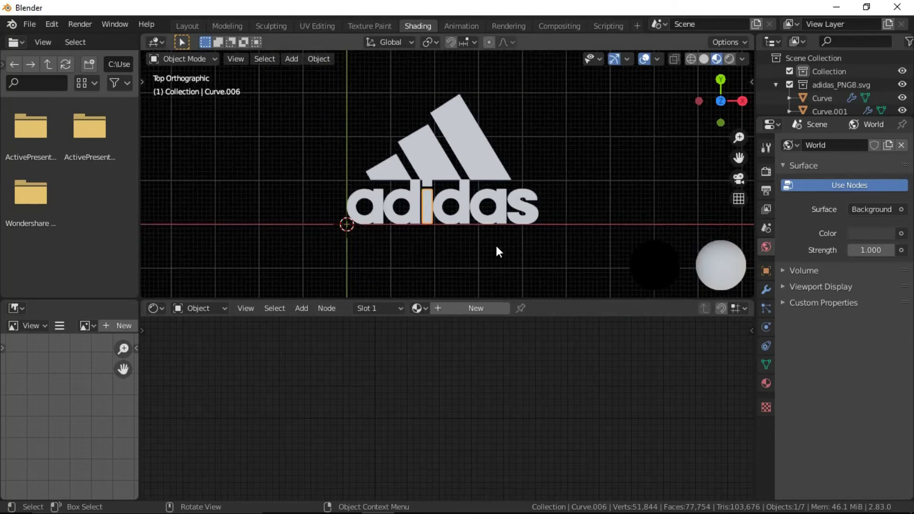
# In Layout's Top view, apply Solidify on the largest and middle stripes.
pyautogui.click(187, 26)
pyautogui.moveTo(384, 81)
pyautogui.mouseDown(button='middle')
pyautogui.moveTo(433, 287)
pyautogui.moveTo(428, 234)
pyautogui.moveTo(497, 300)
pyautogui.mouseUp(button='middle')
pyautogui.press('Home')
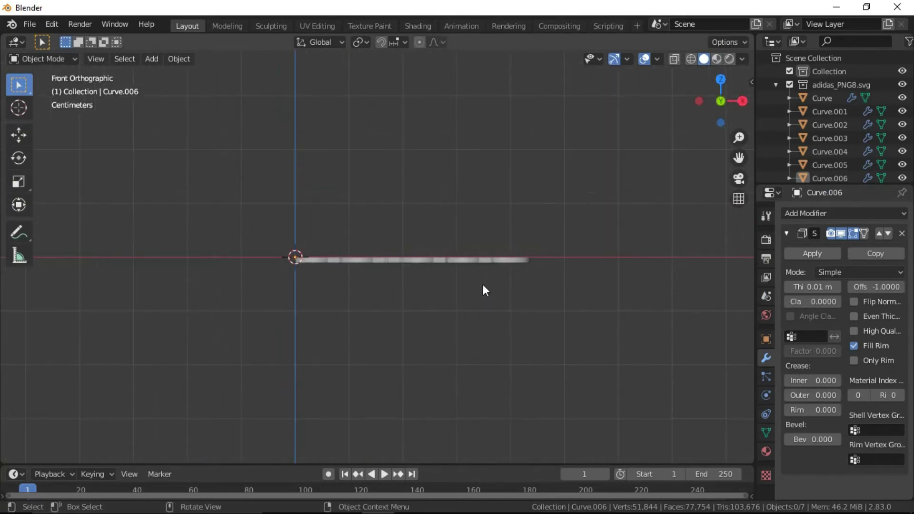
pyautogui.press('KP_7')
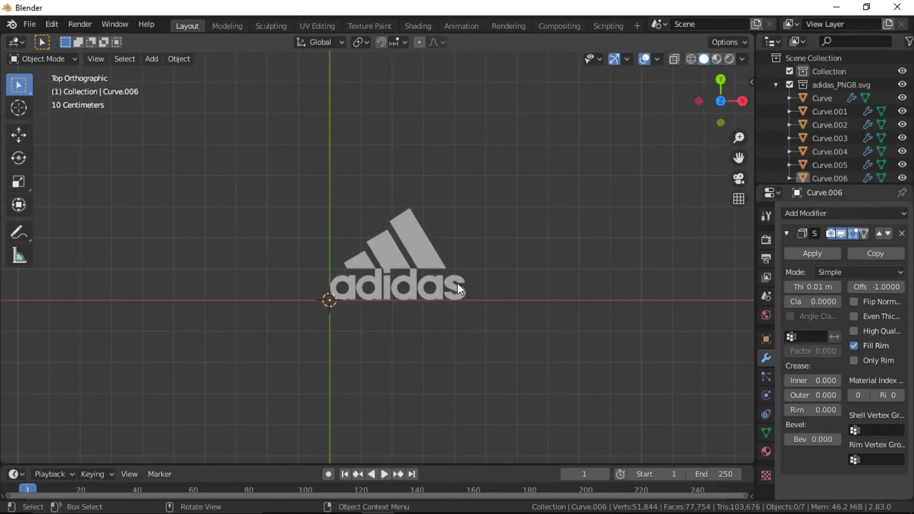
pyautogui.click(401, 238)
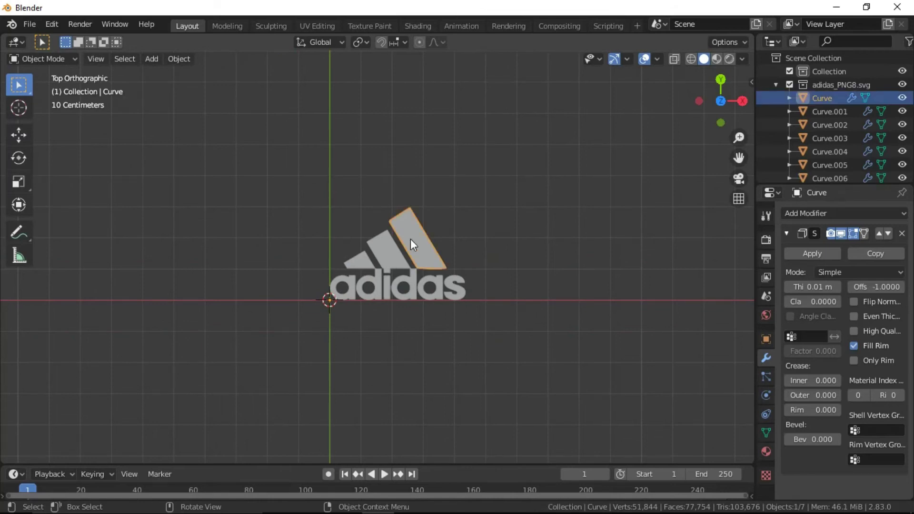
pyautogui.click(804, 250)
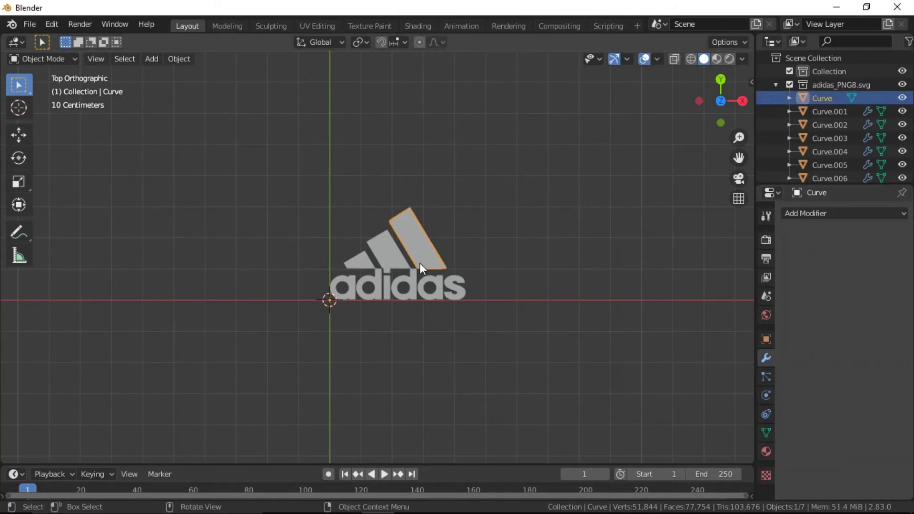
pyautogui.click(407, 259)
pyautogui.click(811, 254)
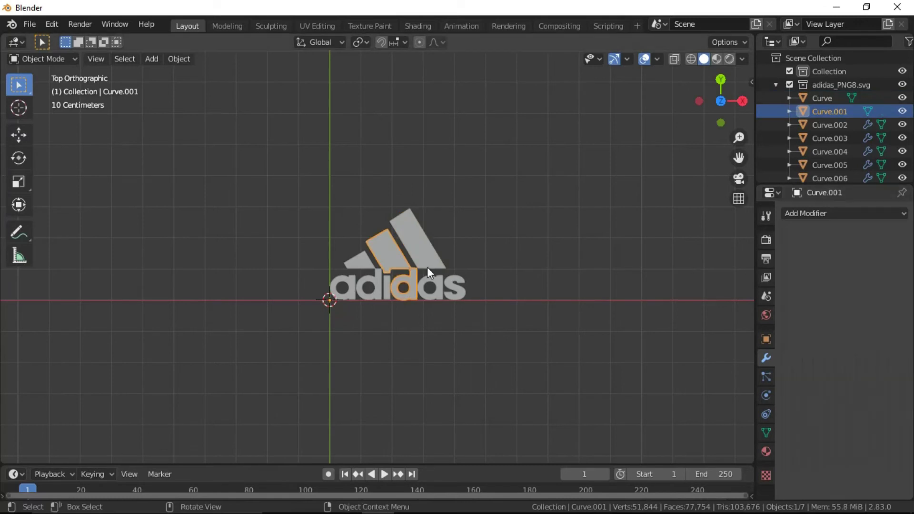
# Apply the Solidify modifiers on the second a, the s and the i.
pyautogui.click(443, 291)
pyautogui.click(804, 258)
pyautogui.click(471, 292)
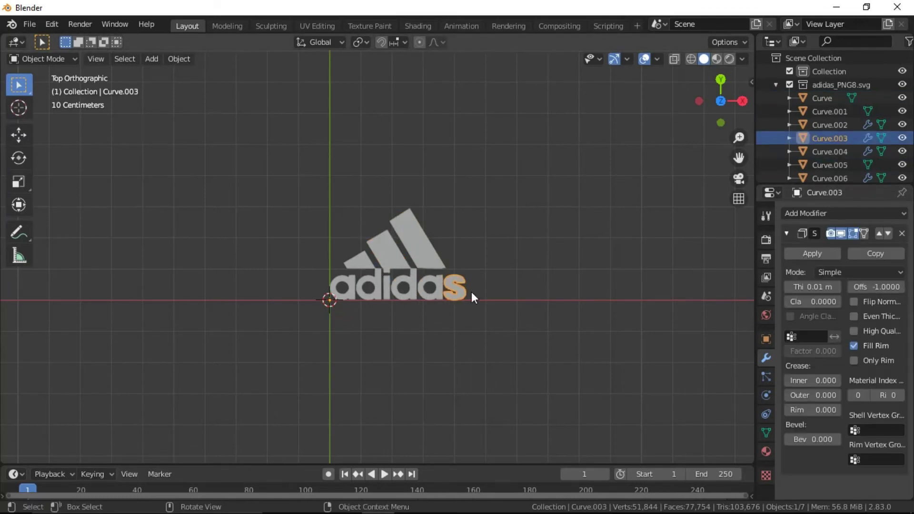
pyautogui.click(795, 254)
pyautogui.click(385, 296)
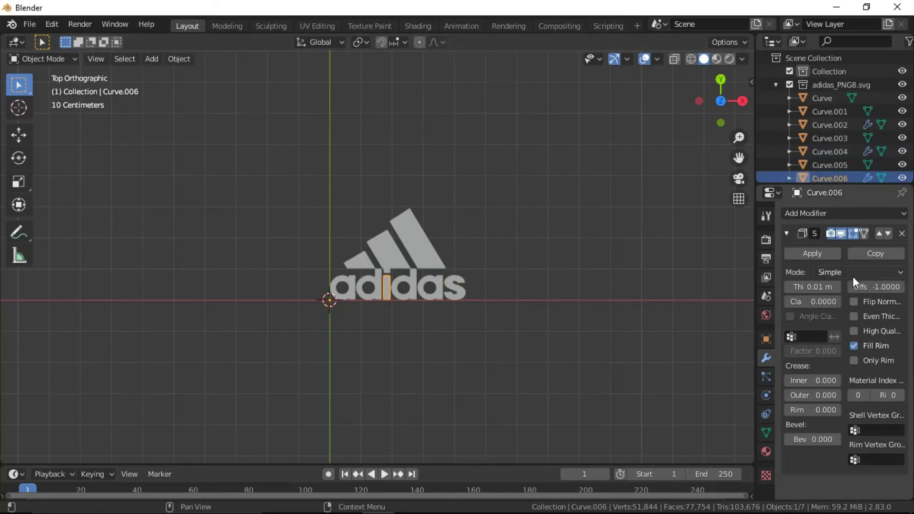
pyautogui.click(804, 258)
# Apply Solidify on the small stripe and first a, then select all logo pieces.
pyautogui.click(371, 264)
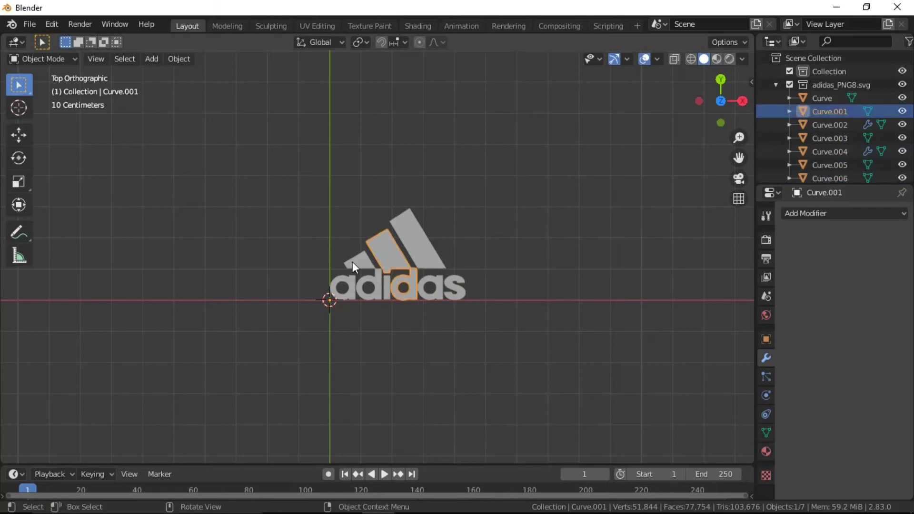
pyautogui.click(352, 263)
pyautogui.click(784, 258)
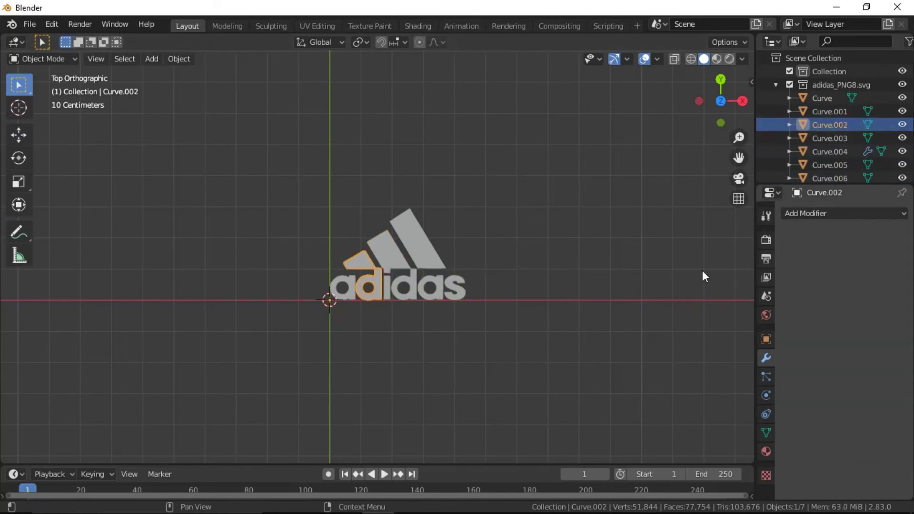
pyautogui.click(344, 292)
pyautogui.click(795, 259)
pyautogui.click(547, 333)
pyautogui.scroll(1, 487, 335)
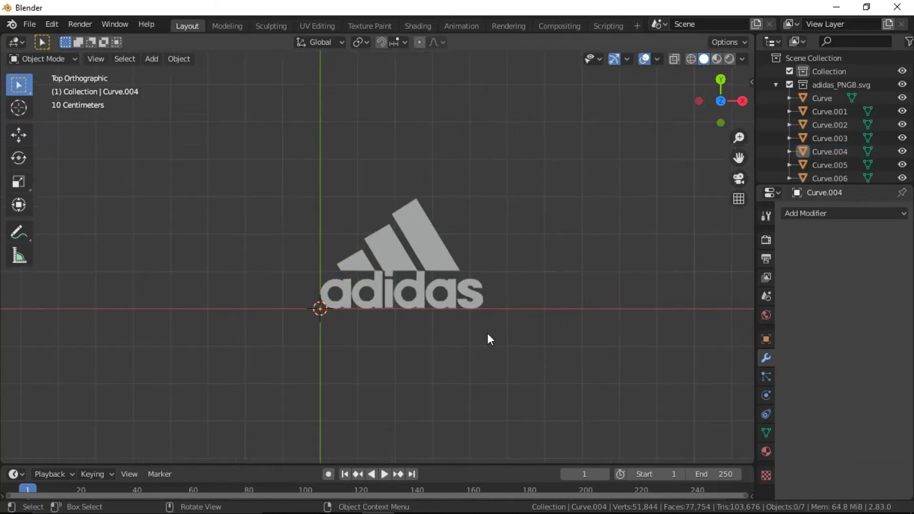
pyautogui.scroll(1, 490, 339)
pyautogui.press('a')
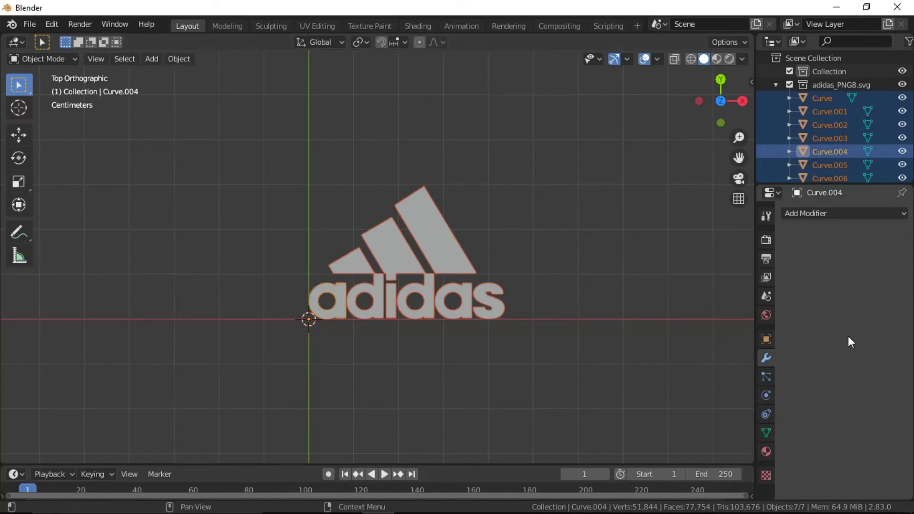
# Add an Array modifier to the largest stripe of the logo.
pyautogui.scroll(-1, 532, 335)
pyautogui.click(445, 272)
pyautogui.click(418, 245)
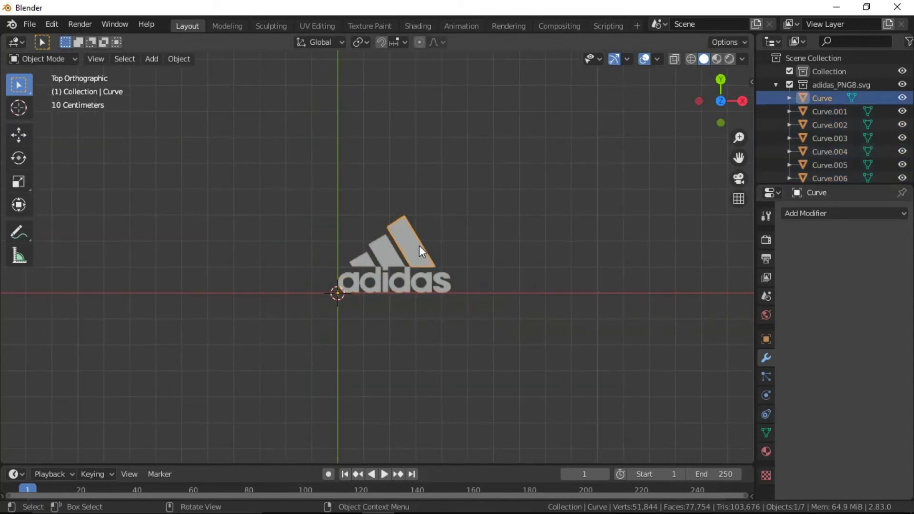
pyautogui.click(824, 215)
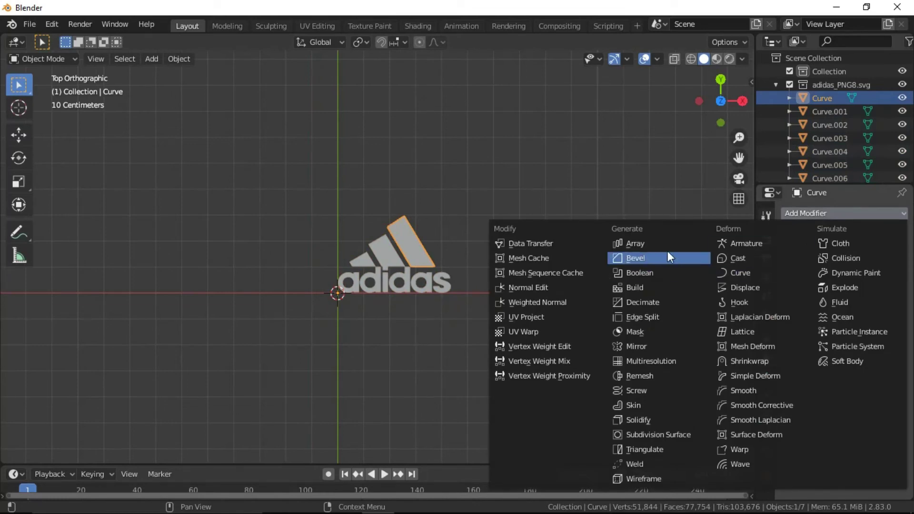
pyautogui.click(640, 244)
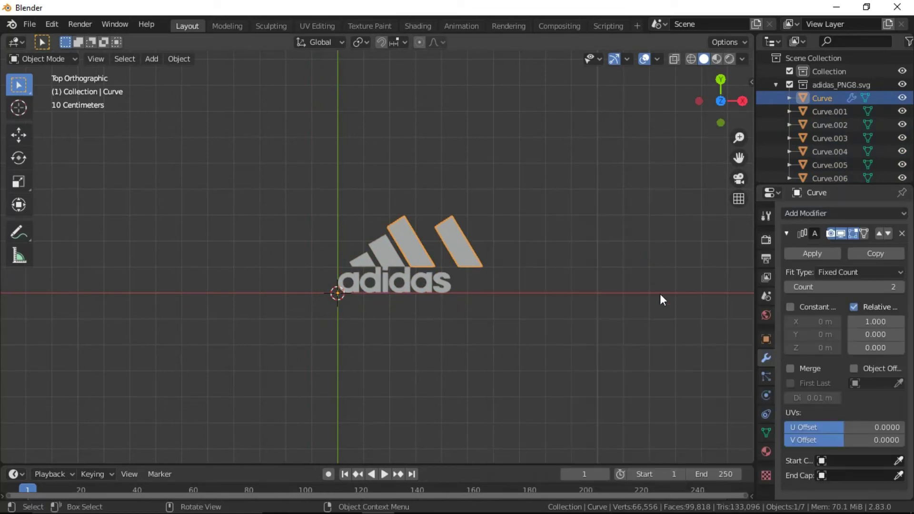
# Delete the Array modifier from the curve holding the duplicated stripes, then deselect everything.
pyautogui.click(473, 333)
pyautogui.scroll(3, 494, 341)
pyautogui.click(468, 310)
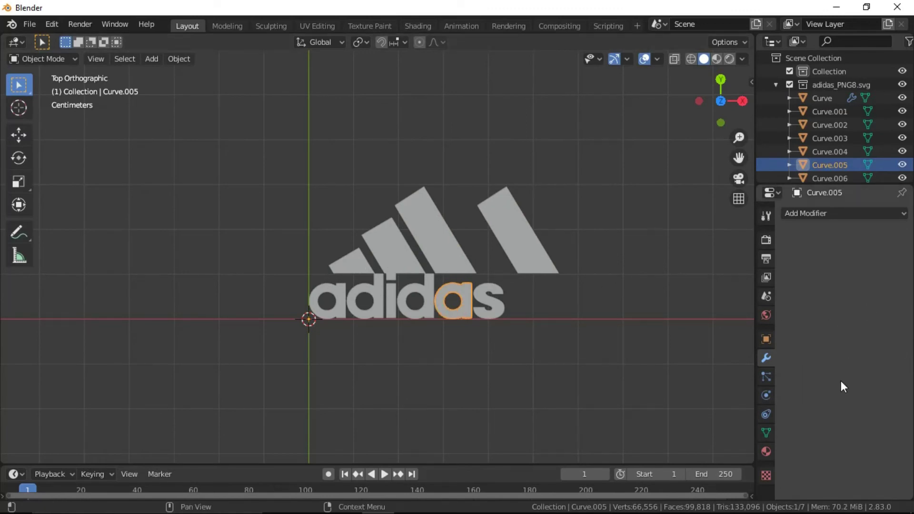
pyautogui.press('a')
pyautogui.scroll(-4, 560, 357)
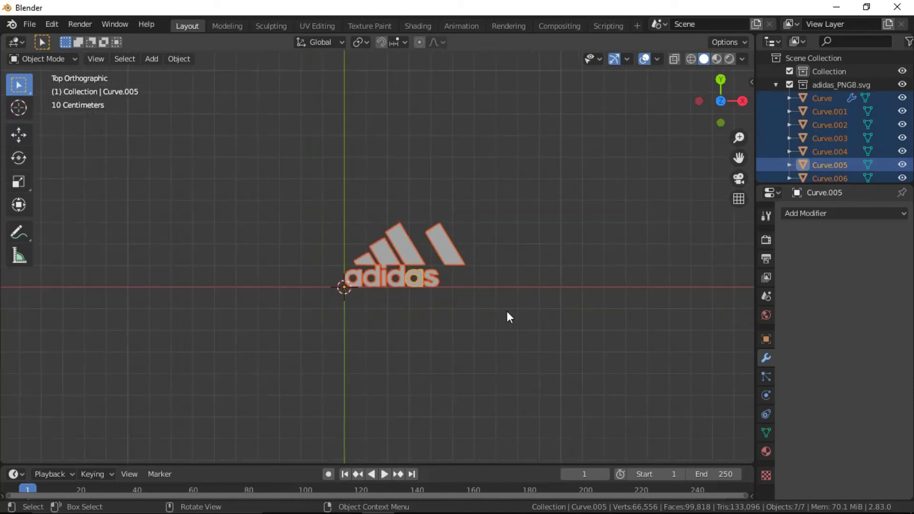
pyautogui.scroll(4, 467, 305)
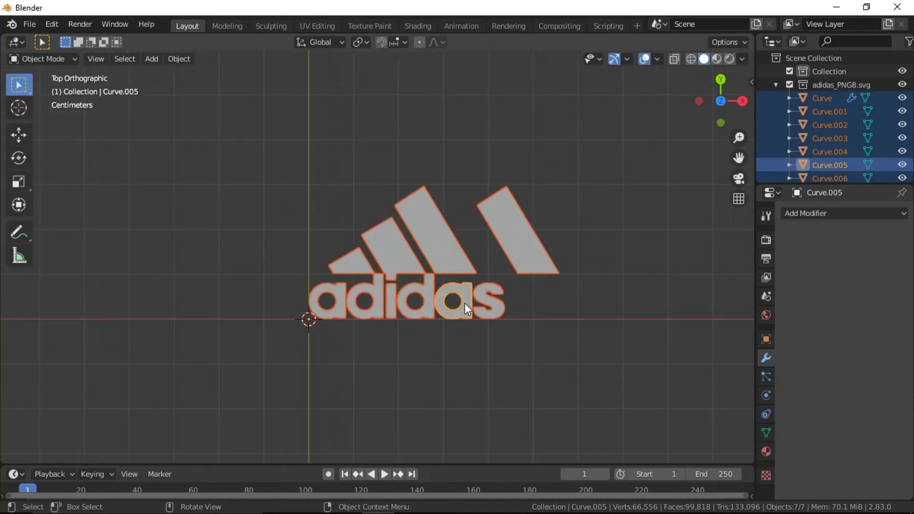
pyautogui.click(470, 269)
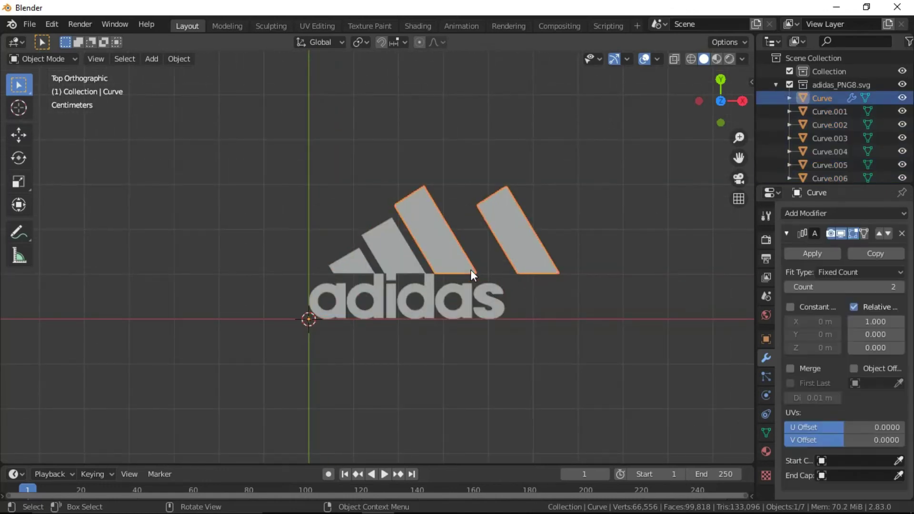
pyautogui.click(901, 234)
pyautogui.scroll(-4, 495, 352)
pyautogui.click(494, 352)
pyautogui.scroll(4, 494, 348)
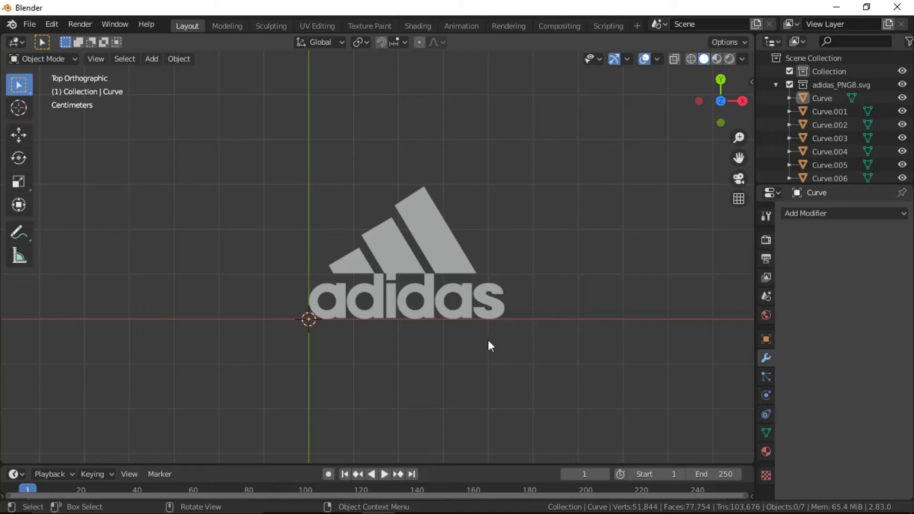
# Join all seven logo curves into one object with Ctrl+J, undoing a trial move.
pyautogui.press('a')
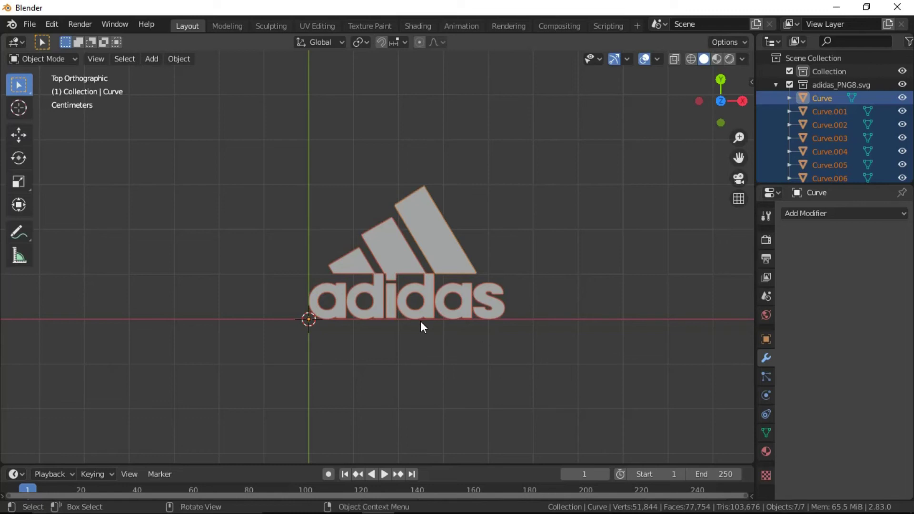
pyautogui.hotkey('ctrl', 'j')
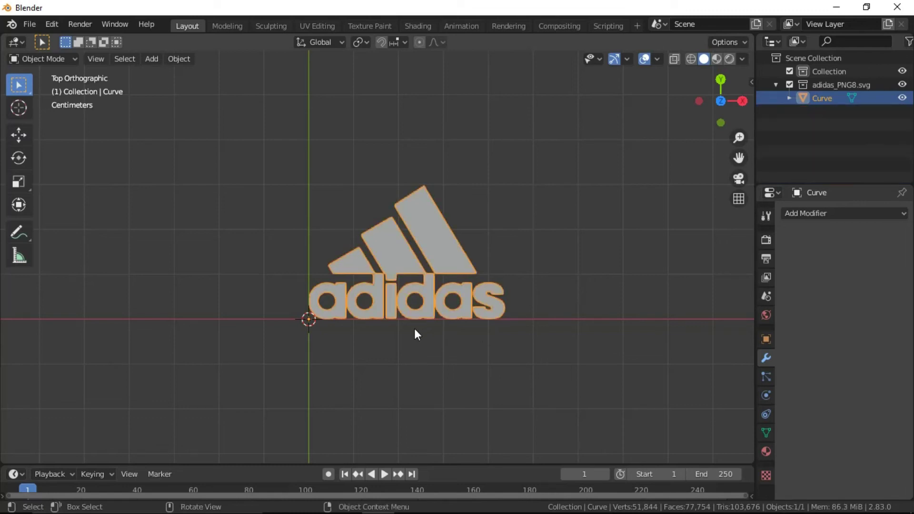
pyautogui.click(479, 342)
pyautogui.click(424, 293)
pyautogui.press('g')
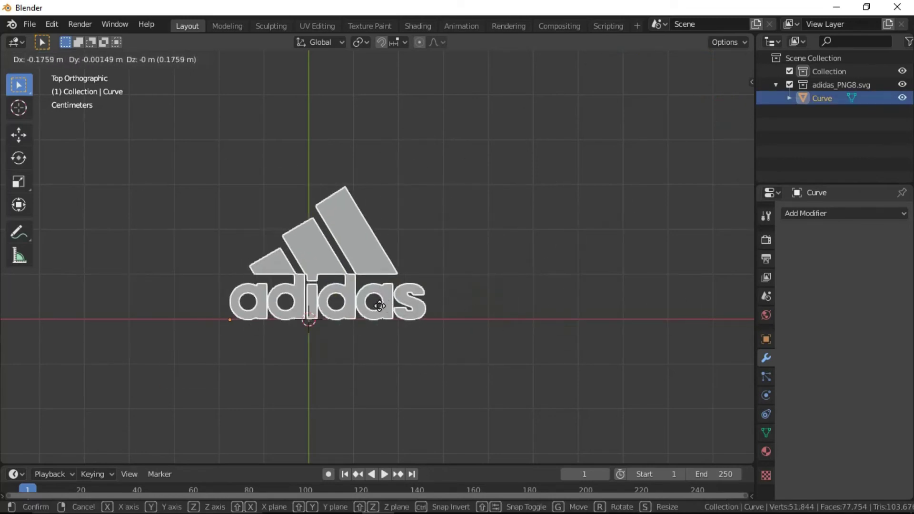
pyautogui.click(490, 311)
pyautogui.hotkey('ctrl', 'z')
# Set the joined logo's origin with Geometry to Origin, keeping its original size.
pyautogui.rightClick(409, 270)
pyautogui.moveTo(370, 303)
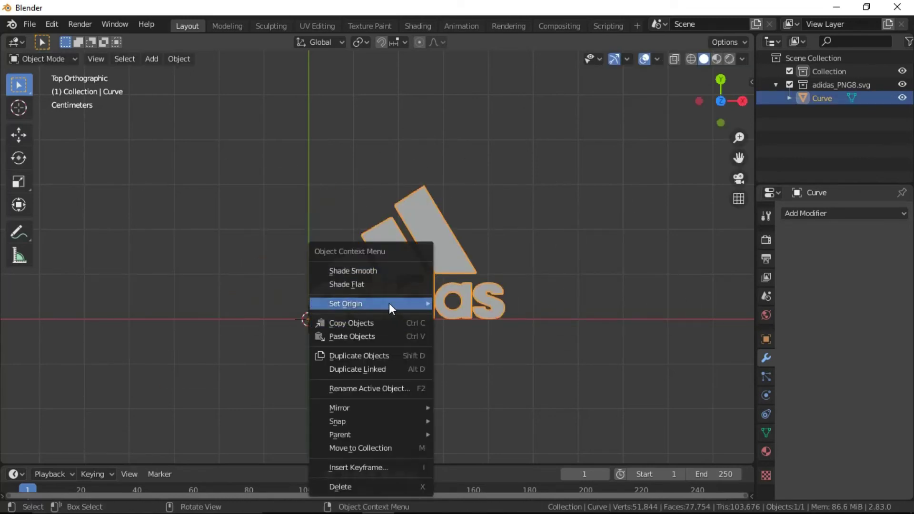
pyautogui.click(486, 303)
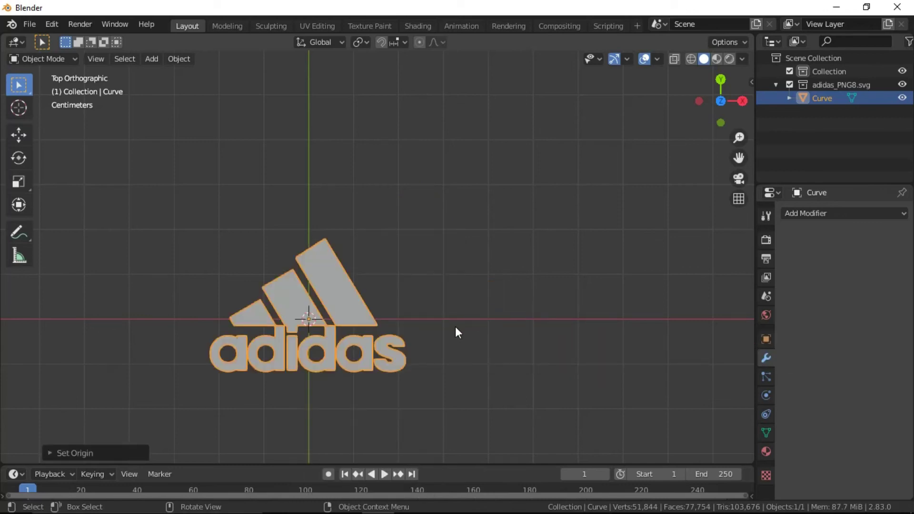
pyautogui.click(438, 332)
pyautogui.scroll(-3, 420, 338)
pyautogui.click(352, 287)
pyautogui.press('s')
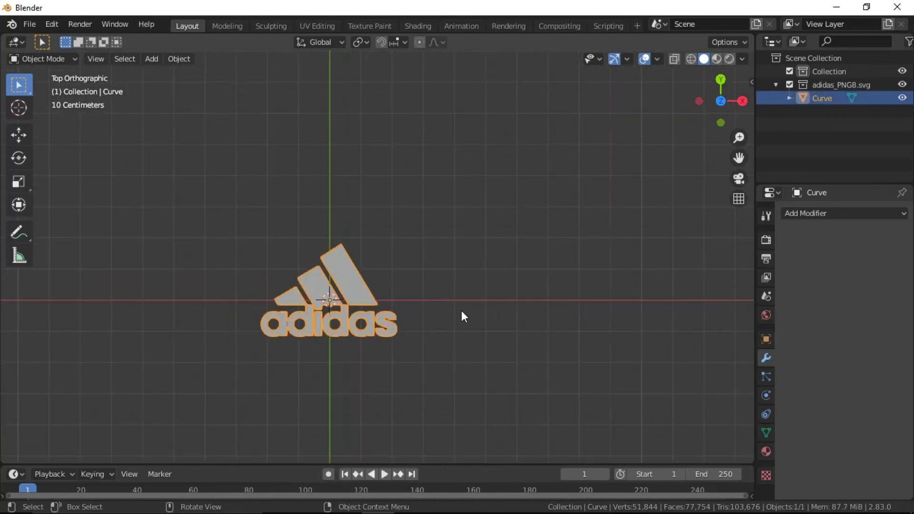
pyautogui.press('Escape')
pyautogui.click(438, 310)
# Add a plane mesh beneath the logo and scale it as the ground.
pyautogui.hotkey('shift', 'a')
pyautogui.click(468, 239)
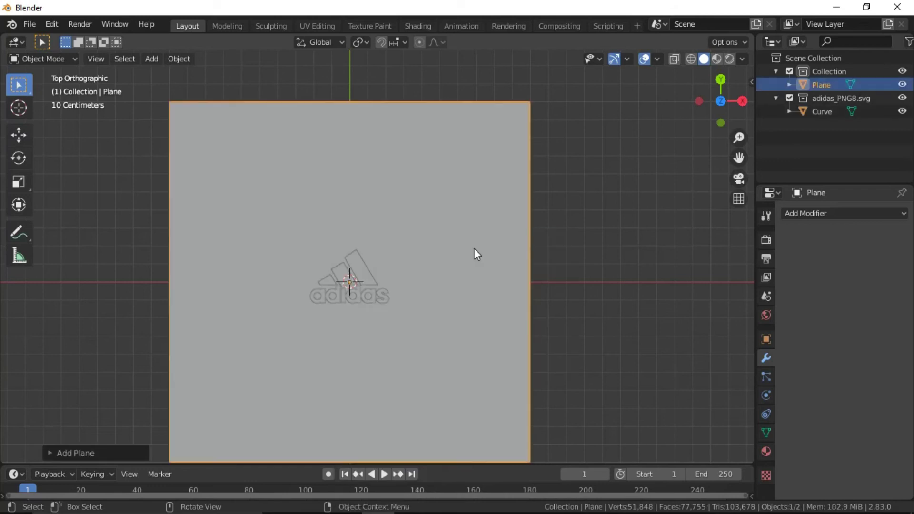
pyautogui.scroll(-3, 390, 311)
pyautogui.click(19, 135)
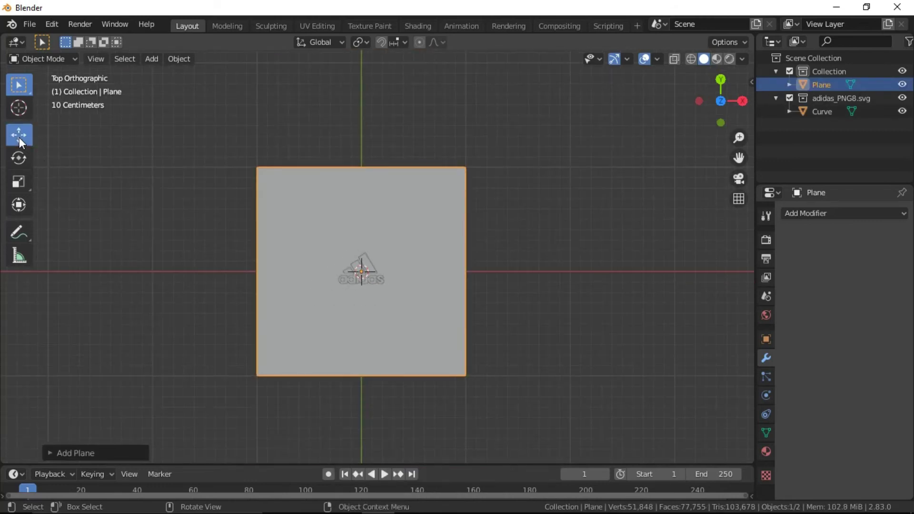
pyautogui.press('s')
pyautogui.click(566, 367)
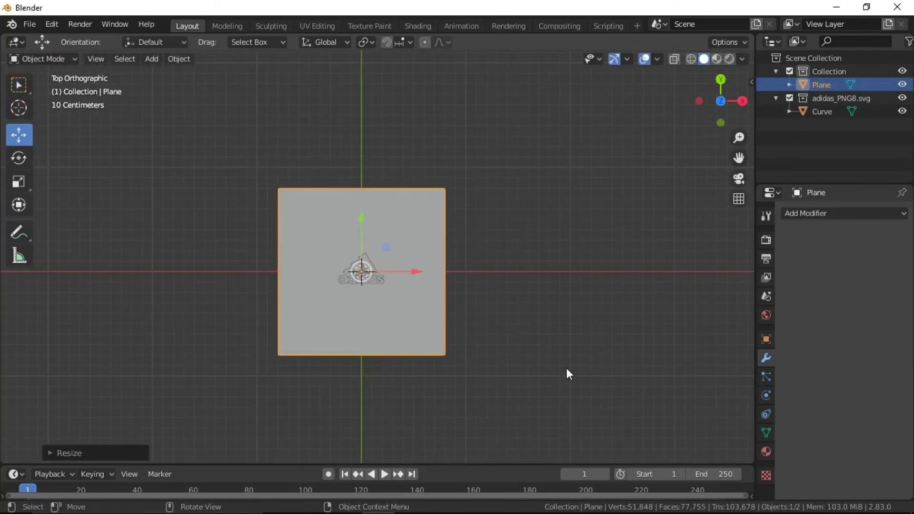
pyautogui.click(470, 347)
pyautogui.scroll(5, 428, 351)
# Select the adidas logo curve and create a new material for it.
pyautogui.click(427, 338)
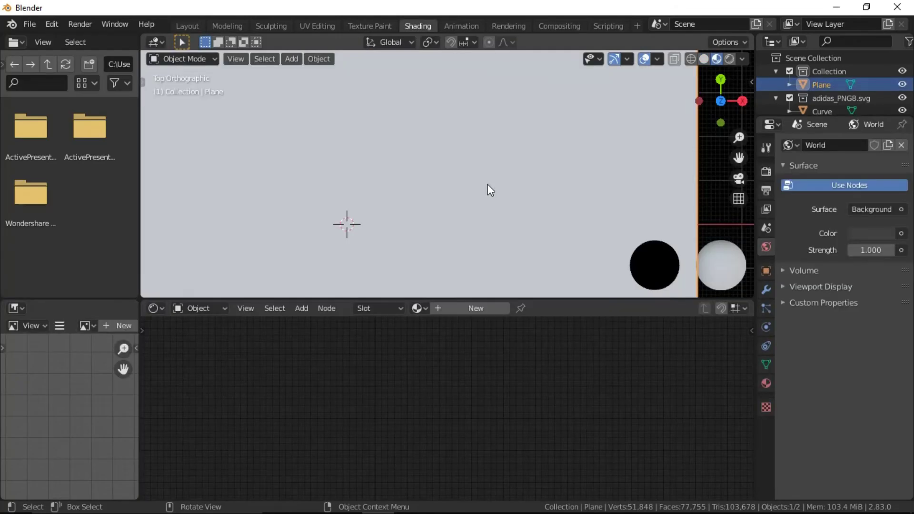
pyautogui.scroll(-1, 479, 184)
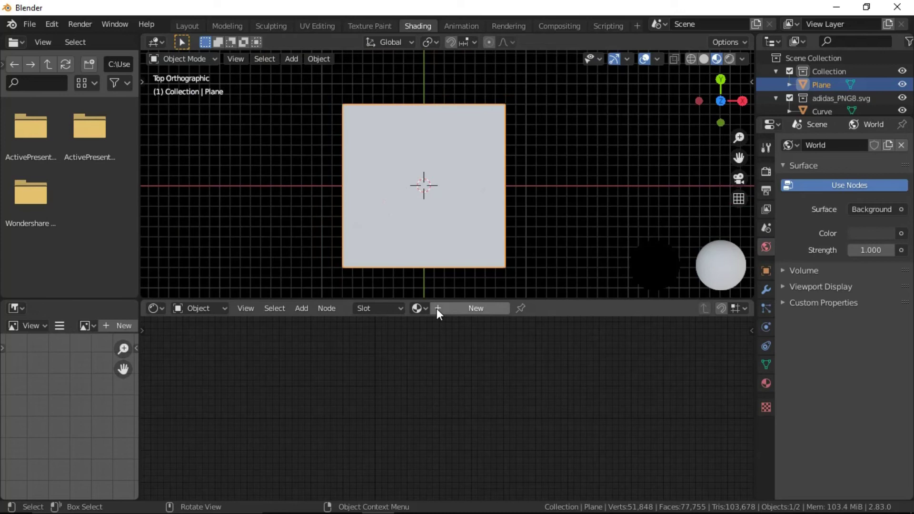
pyautogui.click(439, 192)
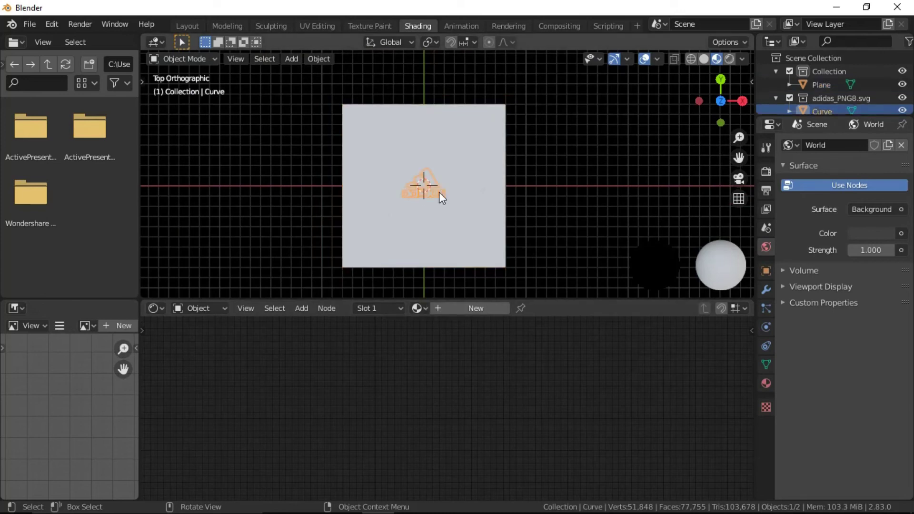
pyautogui.click(439, 193)
pyautogui.click(438, 192)
pyautogui.click(455, 311)
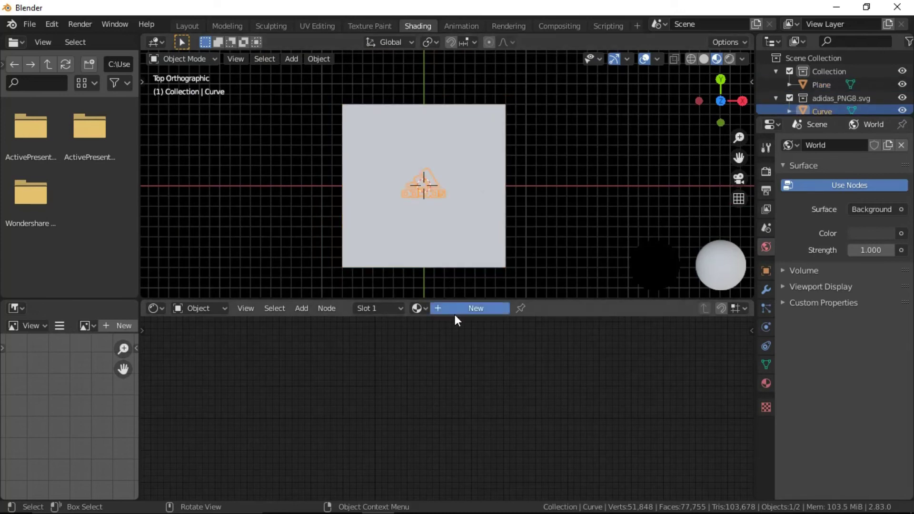
# Darken the material's Base Color to near black.
pyautogui.scroll(2, 453, 369)
pyautogui.scroll(3, 441, 355)
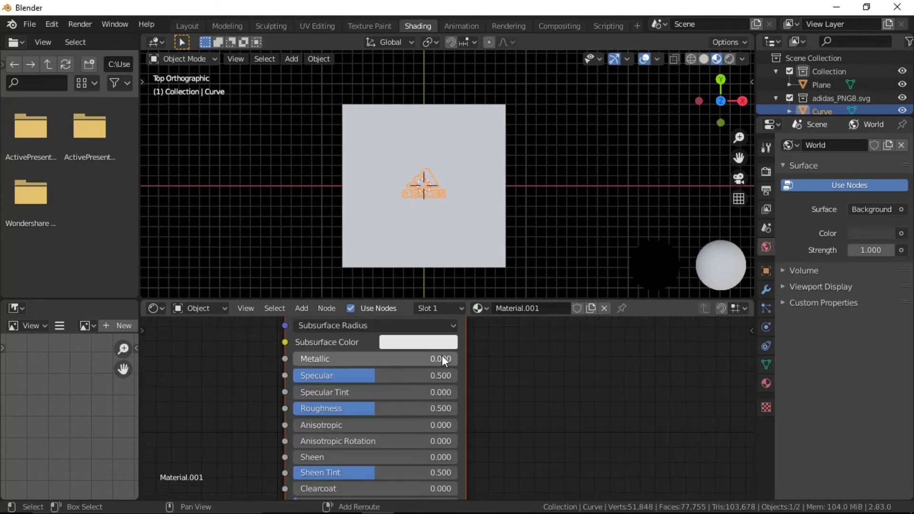
pyautogui.click(452, 384)
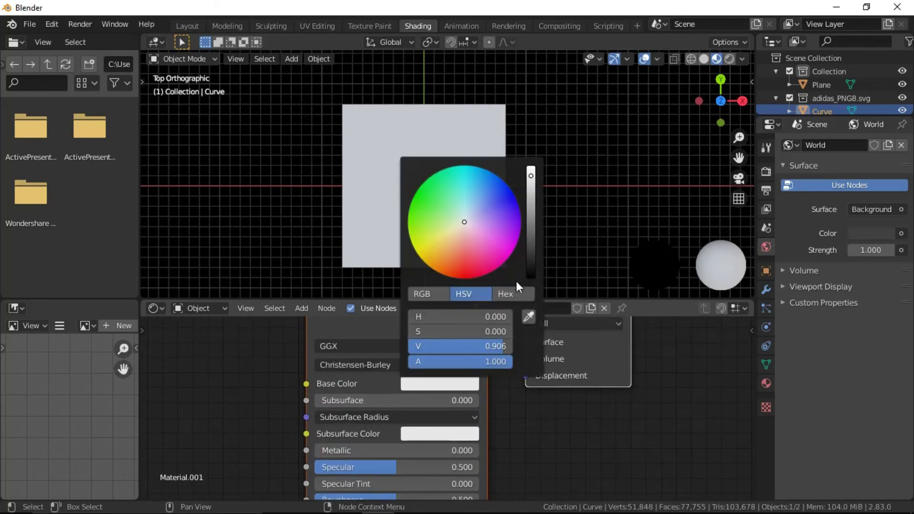
pyautogui.click(529, 262)
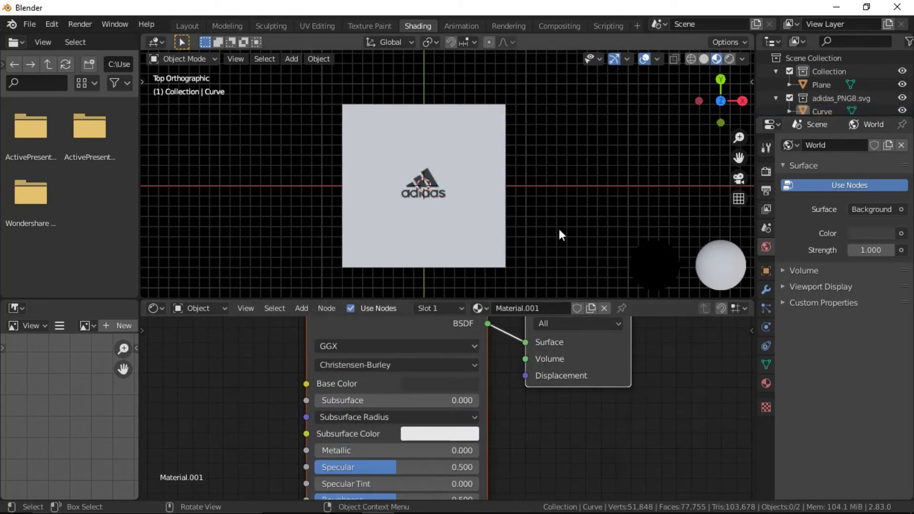
pyautogui.scroll(3, 545, 239)
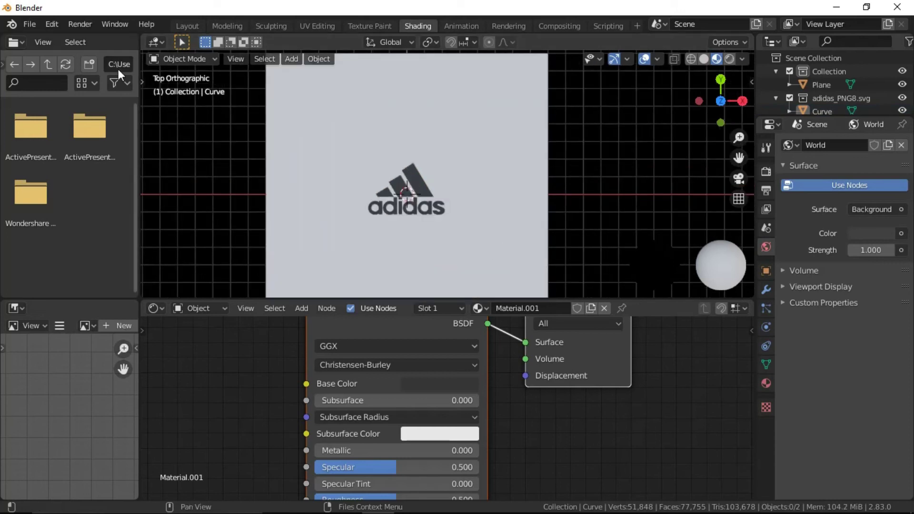
pyautogui.scroll(-3, 465, 393)
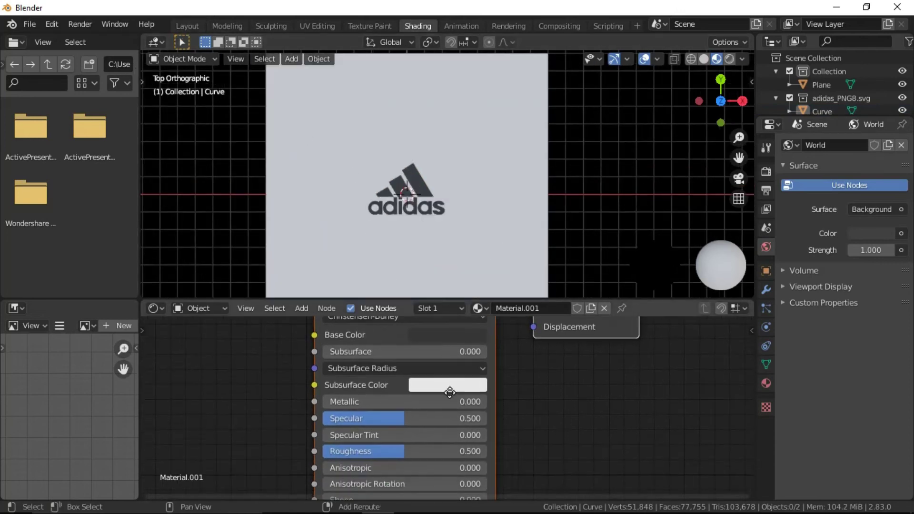
pyautogui.moveTo(407, 190)
pyautogui.mouseDown(button='middle')
pyautogui.moveTo(530, 124)
pyautogui.moveTo(494, 174)
pyautogui.moveTo(510, 157)
pyautogui.mouseUp(button='middle')
pyautogui.scroll(3, 530, 124)
# Move the logo vertically along Z and orbit to look across the plane.
pyautogui.click(508, 164)
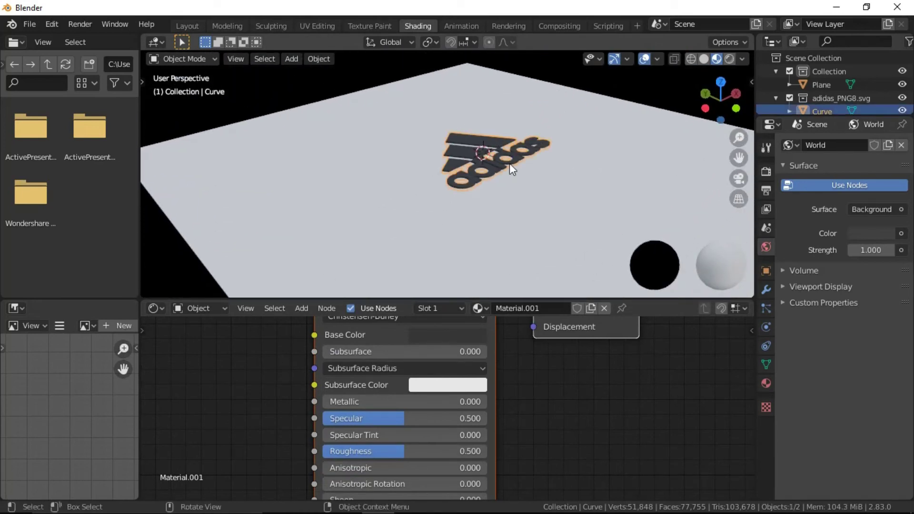
pyautogui.press('g')
pyautogui.press('z')
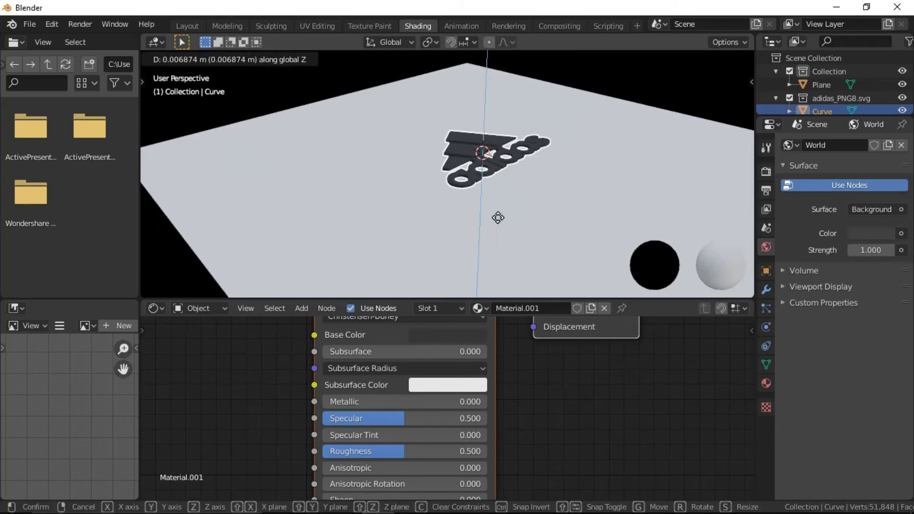
pyautogui.click(498, 219)
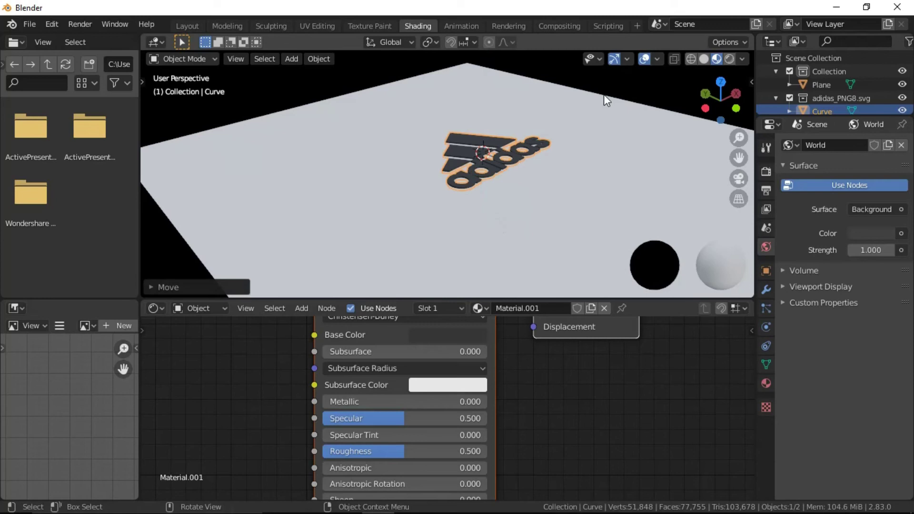
pyautogui.click(635, 82)
pyautogui.moveTo(498, 253)
pyautogui.mouseDown(button='middle')
pyautogui.moveTo(467, 210)
pyautogui.moveTo(287, 126)
pyautogui.mouseUp(button='middle')
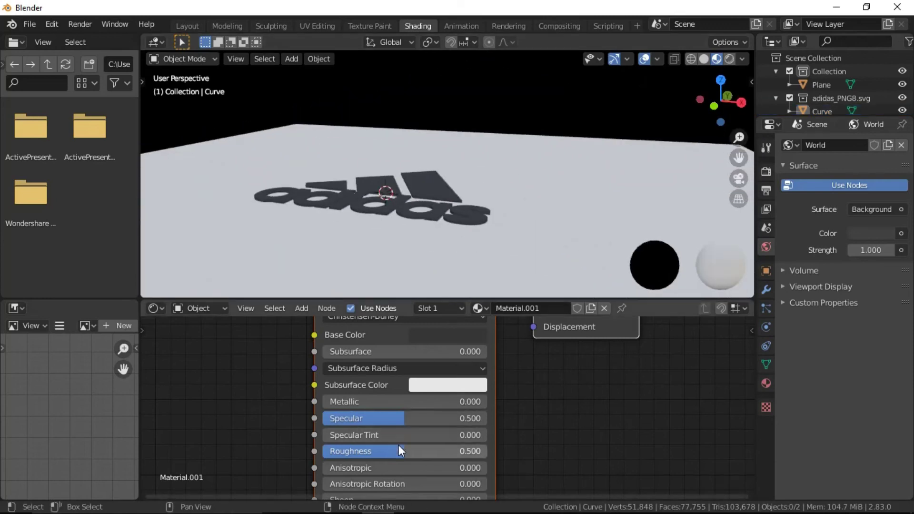
# Set the logo material's Metallic to 0.2 after trial Roughness and Metallic drags.
pyautogui.moveTo(398, 447); pyautogui.dragTo(377, 463)
pyautogui.moveTo(438, 241)
pyautogui.mouseDown(button='middle')
pyautogui.moveTo(561, 238)
pyautogui.moveTo(501, 258)
pyautogui.mouseUp(button='middle')
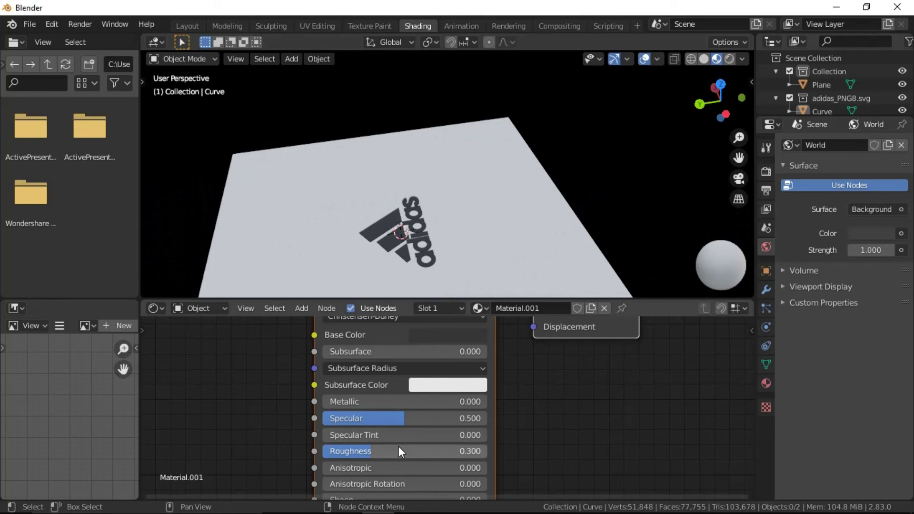
pyautogui.moveTo(398, 447); pyautogui.dragTo(385, 450)
pyautogui.moveTo(353, 404); pyautogui.dragTo(384, 409)
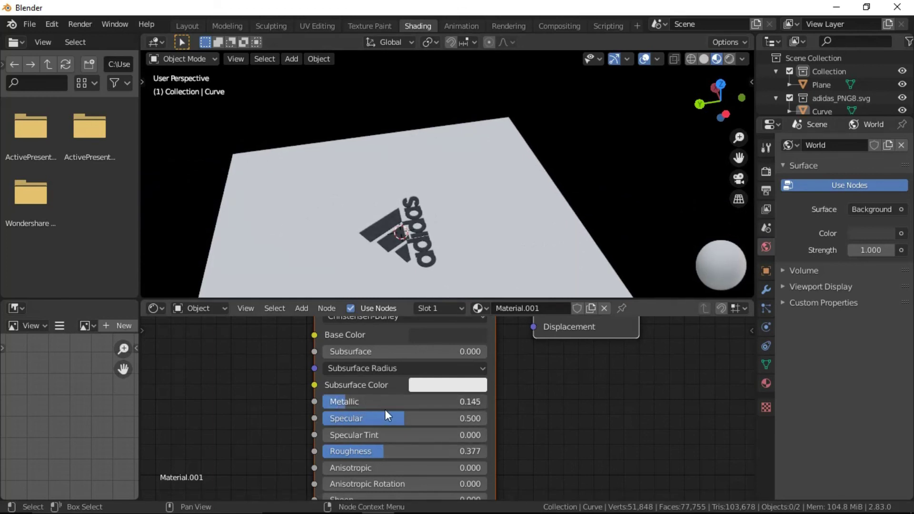
pyautogui.click(352, 401)
pyautogui.write('0')
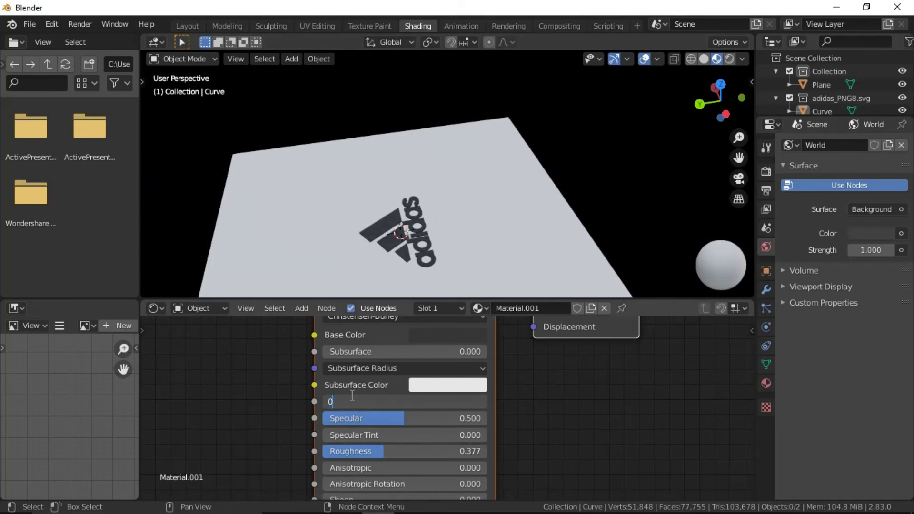
pyautogui.write('2')
pyautogui.press('Return')
pyautogui.click(471, 402)
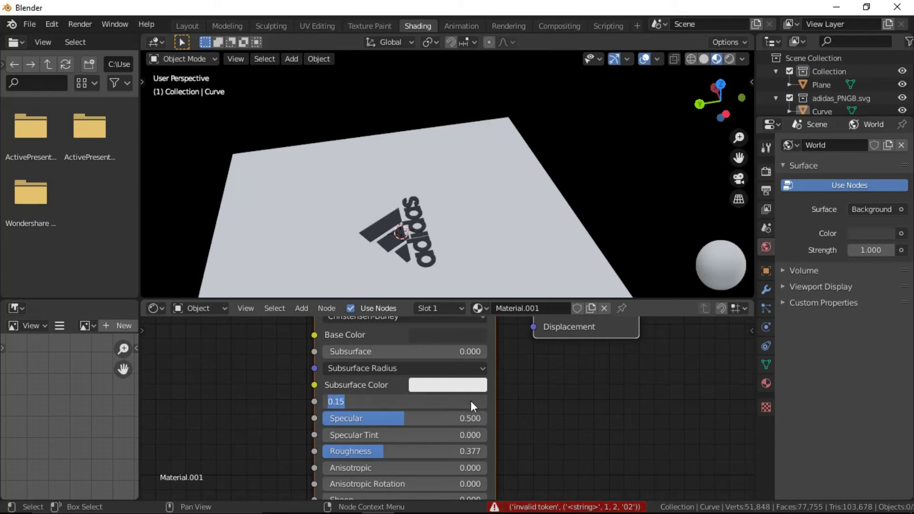
pyautogui.write('0.2')
pyautogui.press('Return')
# Set the material's Roughness to 0.4 and return to the Layout workspace.
pyautogui.click(396, 452)
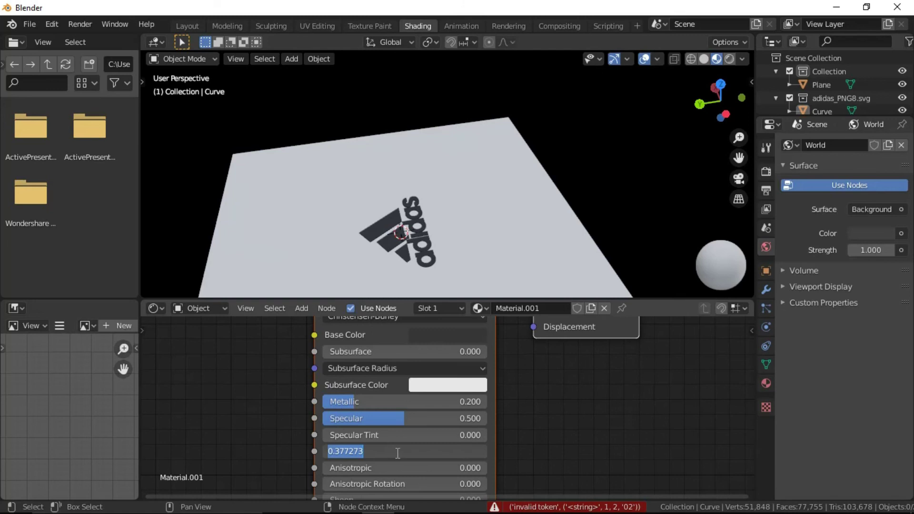
pyautogui.write('0.4')
pyautogui.press('Return')
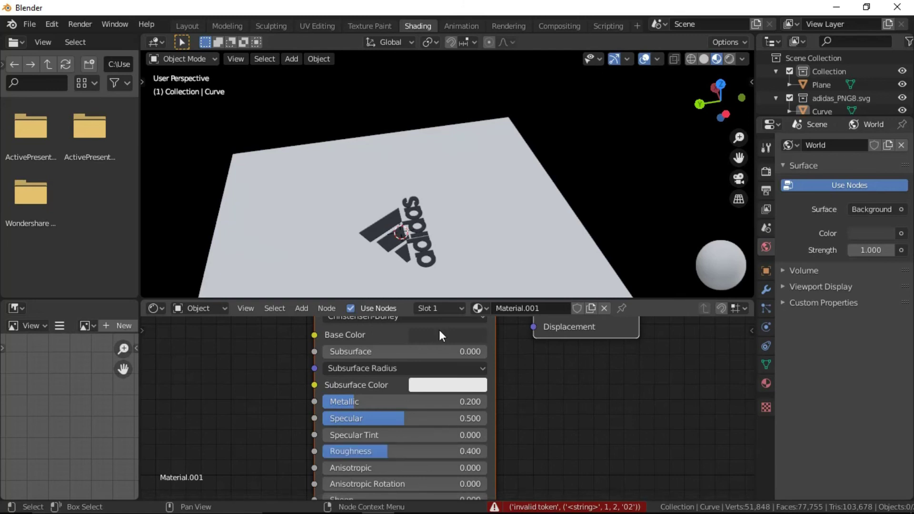
pyautogui.scroll(-3, 600, 212)
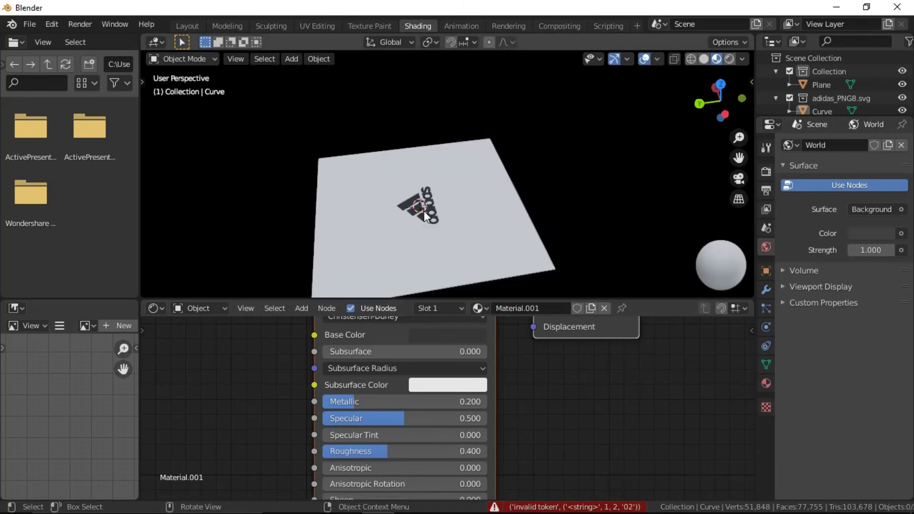
pyautogui.click(197, 28)
# Switch the viewport to Material Preview and select the adidas logo.
pyautogui.click(716, 59)
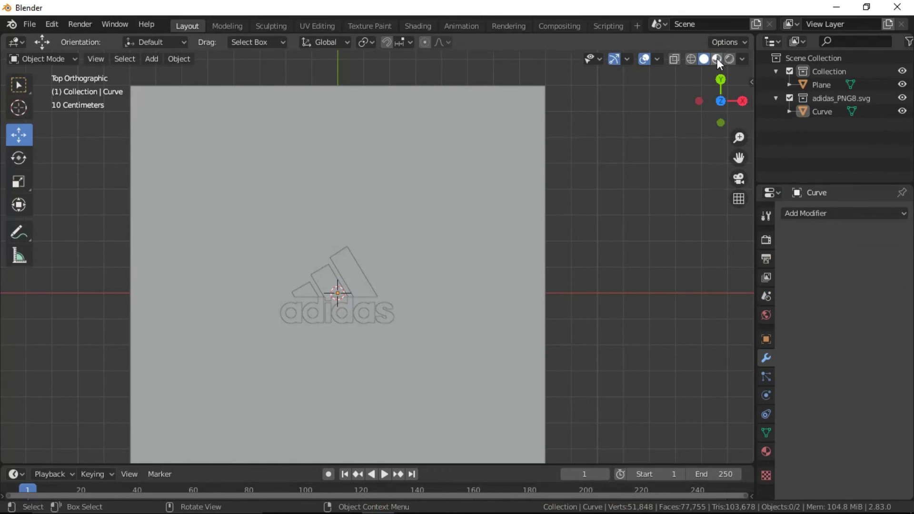
pyautogui.scroll(-3, 375, 315)
pyautogui.moveTo(375, 315)
pyautogui.mouseDown(button='middle')
pyautogui.moveTo(435, 267)
pyautogui.moveTo(421, 252)
pyautogui.mouseUp(button='middle')
pyautogui.scroll(4, 428, 266)
pyautogui.scroll(2, 420, 265)
pyautogui.click(386, 279)
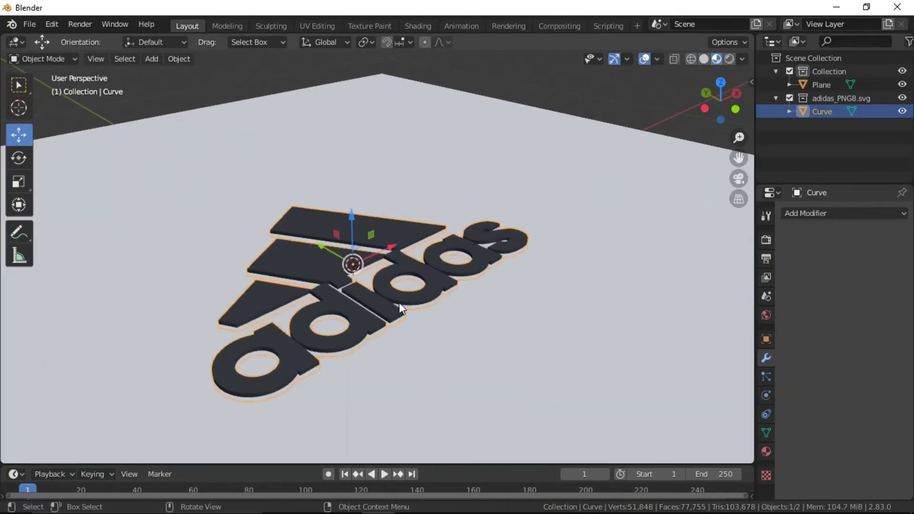
pyautogui.moveTo(370, 310); pyautogui.dragTo(356, 304, button='middle')
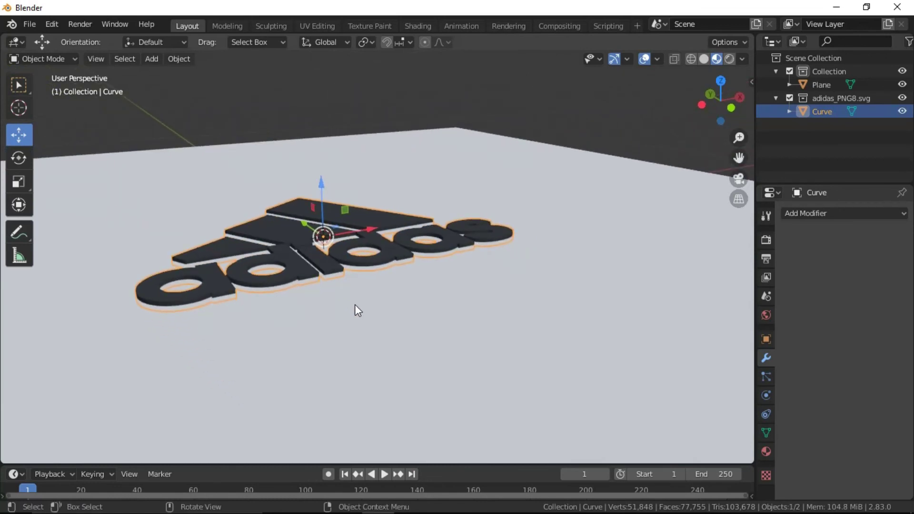
# In front view, raise the logo along Z so it sits on the plane.
pyautogui.press('KP_1')
pyautogui.keyDown('shift'); pyautogui.moveTo(344, 233); pyautogui.dragTo(366, 292, button='middle'); pyautogui.keyUp('shift')
pyautogui.scroll(3, 338, 296)
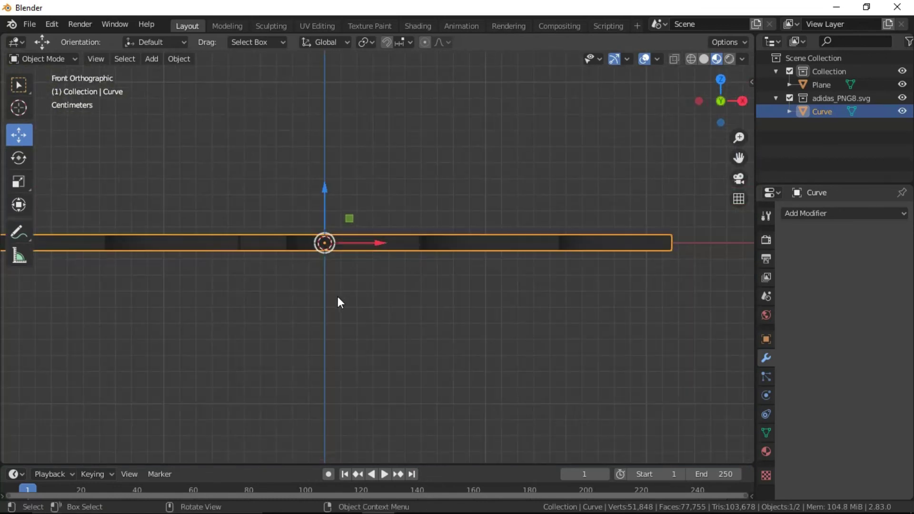
pyautogui.press('z')
pyautogui.press('g')
pyautogui.press('z')
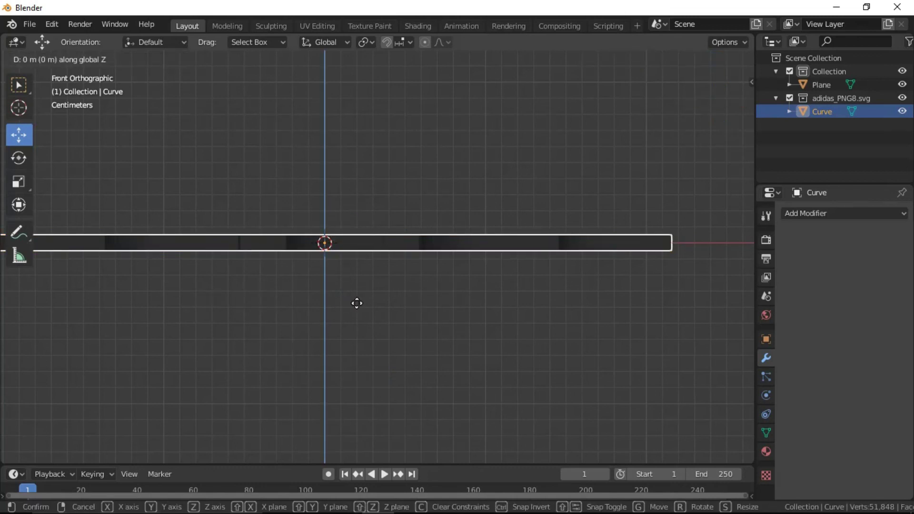
pyautogui.click(358, 296)
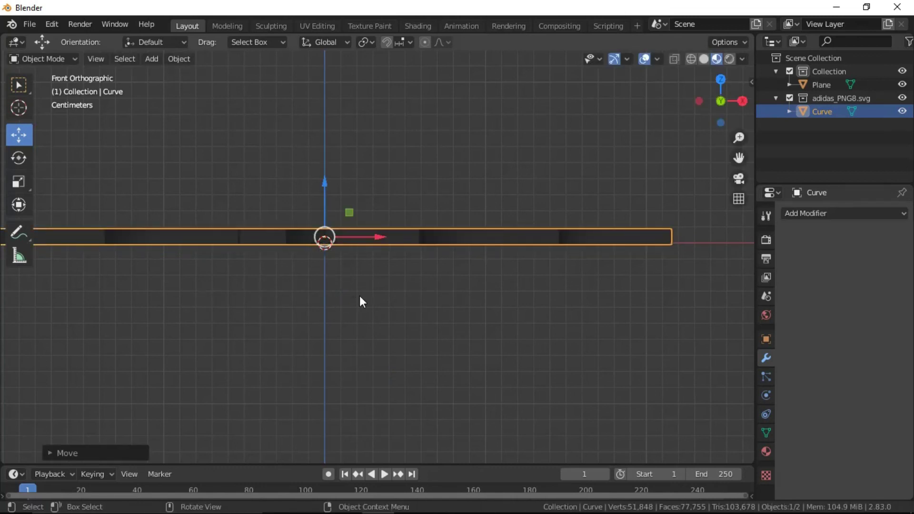
# Switch the viewport to Rendered shading and select the ground plane.
pyautogui.scroll(-5, 362, 295)
pyautogui.moveTo(365, 294); pyautogui.dragTo(424, 360, button='middle')
pyautogui.scroll(3, 419, 342)
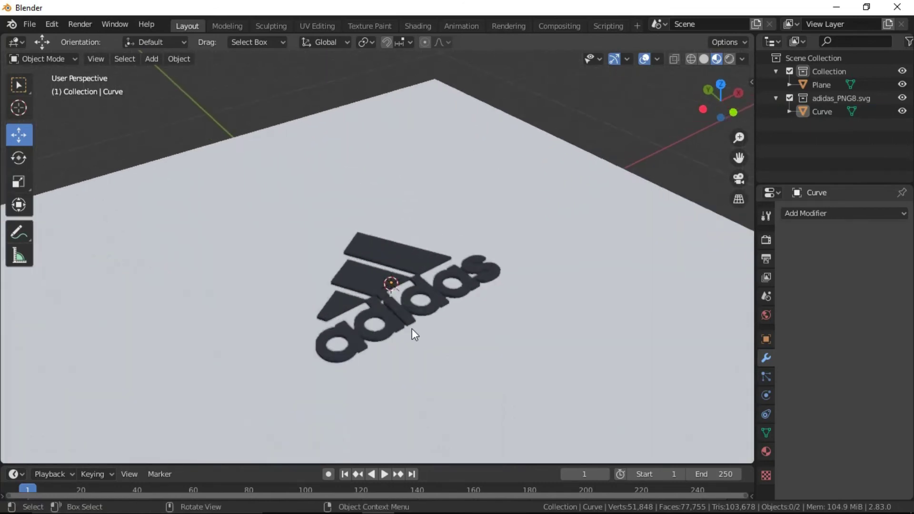
pyautogui.scroll(2, 409, 322)
pyautogui.click(384, 324)
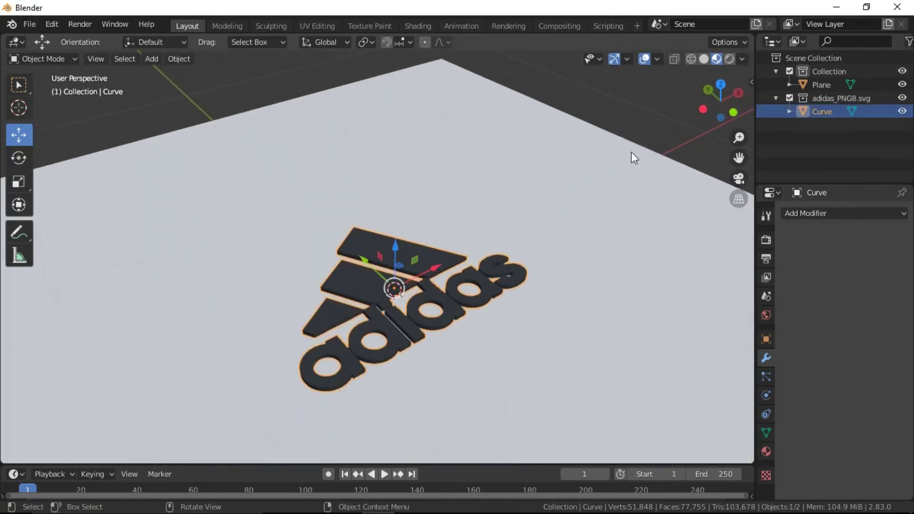
pyautogui.click(729, 59)
pyautogui.scroll(-4, 395, 289)
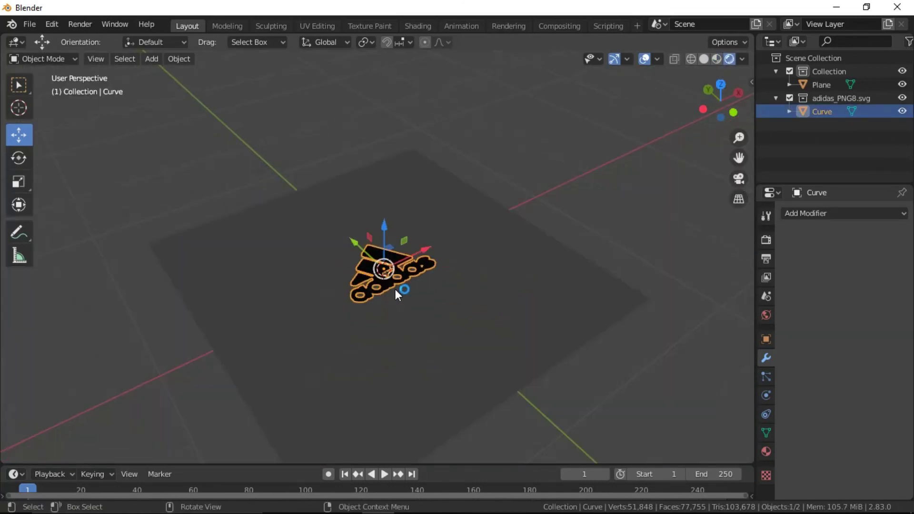
pyautogui.click(585, 247)
# Add a Sun light and raise it along Z above the logo.
pyautogui.hotkey('shift', 'a')
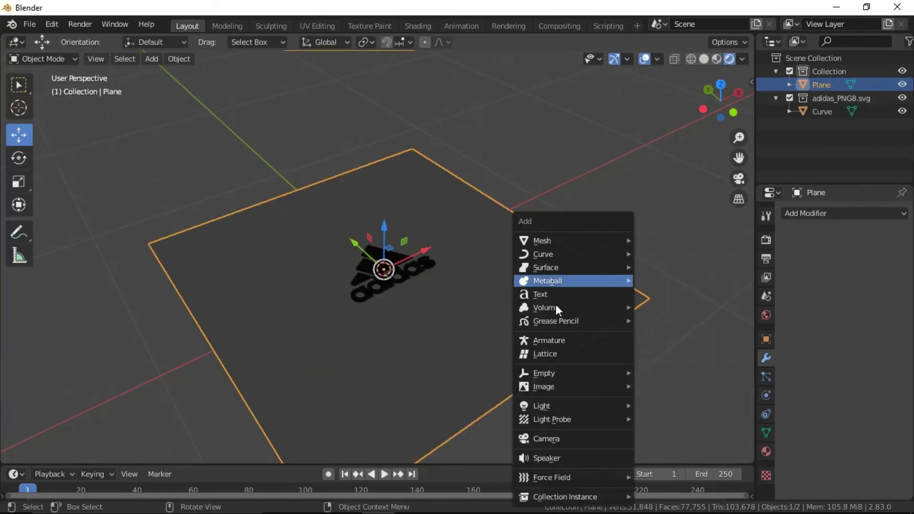
pyautogui.moveTo(541, 405)
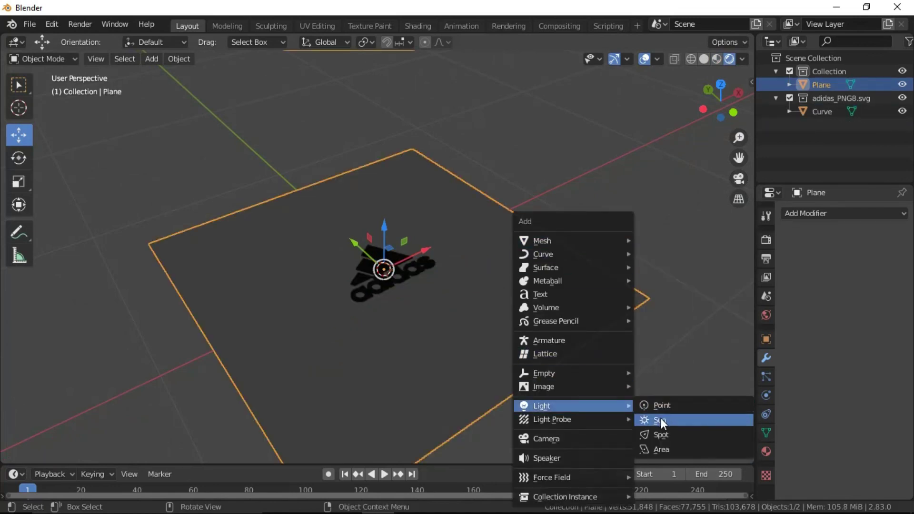
pyautogui.click(659, 420)
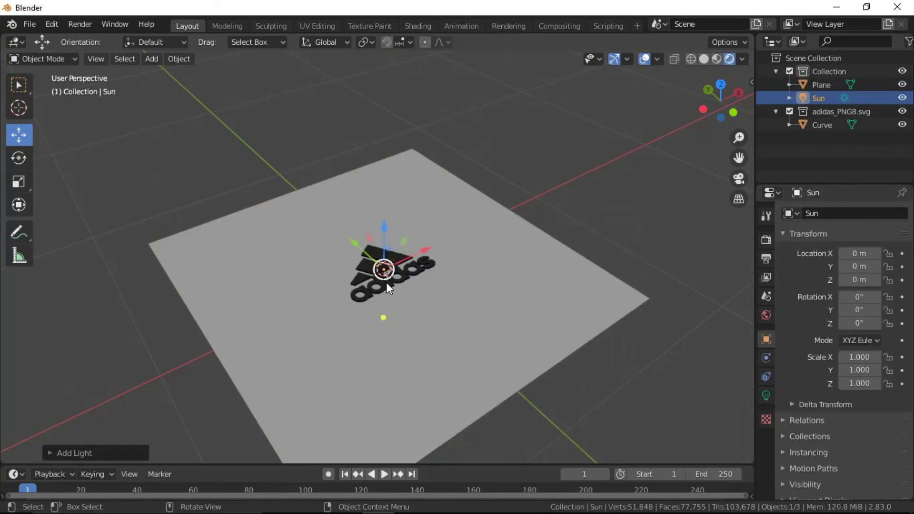
pyautogui.press('KP_1')
pyautogui.press('g')
pyautogui.press('z')
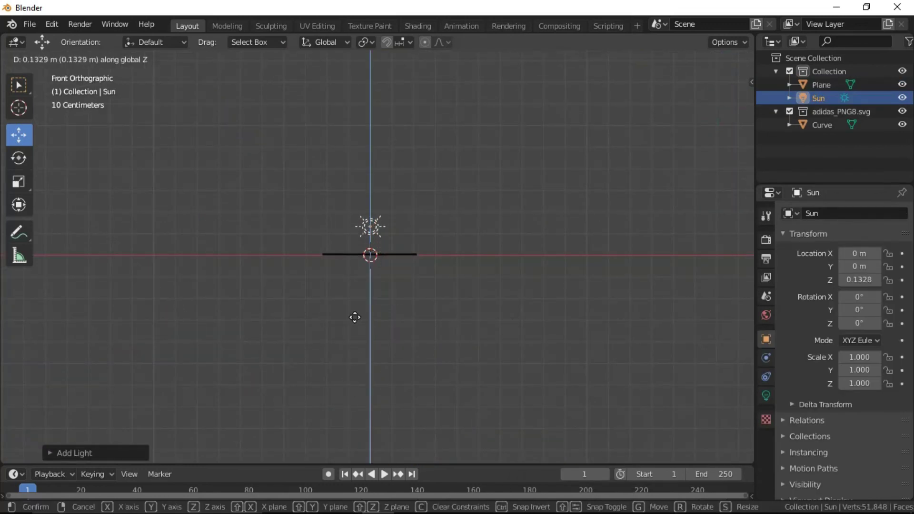
pyautogui.click(356, 268)
# Tint the Sun light's colour a warm yellowish beige.
pyautogui.moveTo(357, 269); pyautogui.dragTo(404, 297, button='middle')
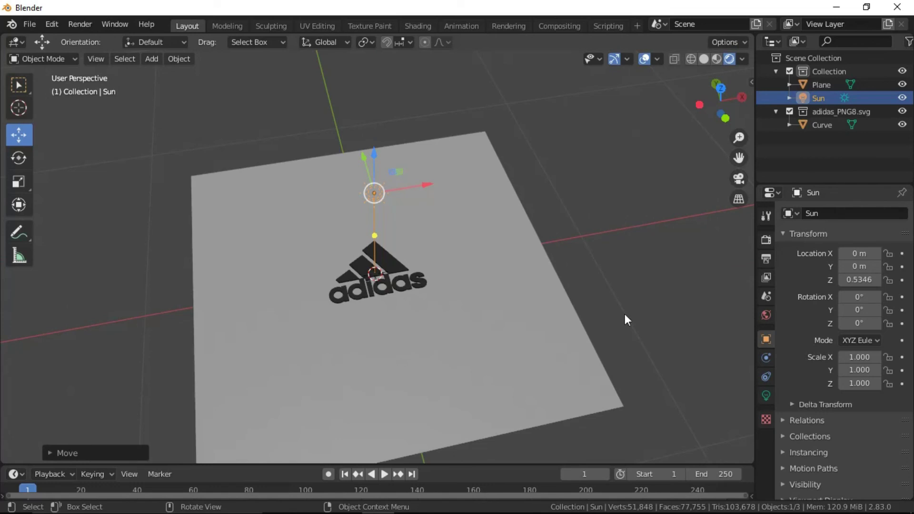
pyautogui.click(765, 394)
pyautogui.click(856, 288)
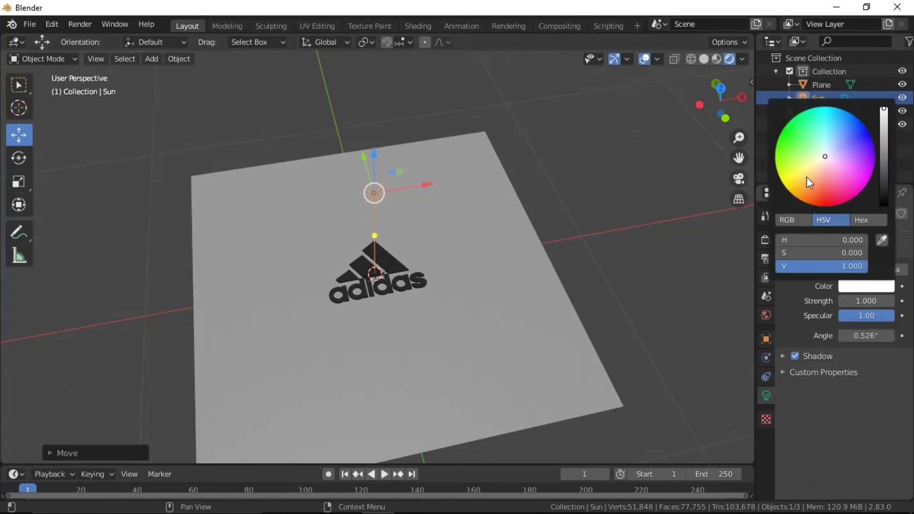
pyautogui.moveTo(827, 154); pyautogui.dragTo(815, 168)
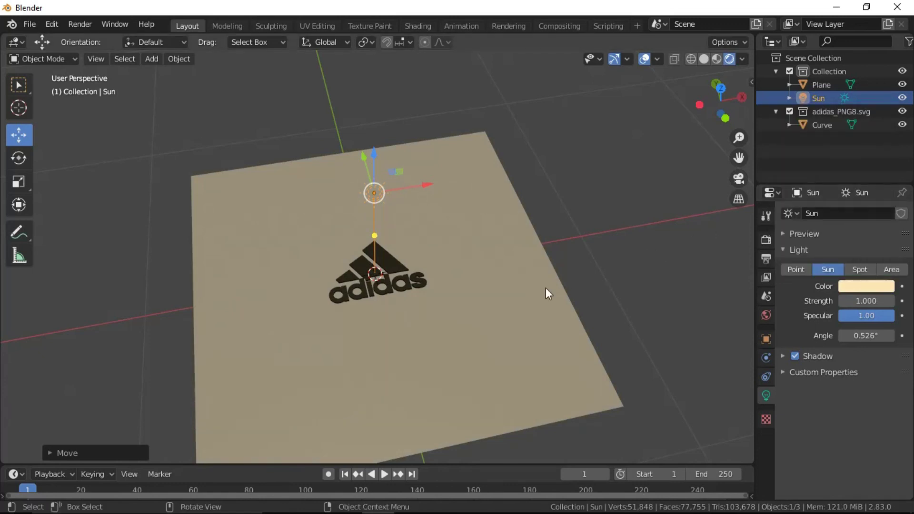
# Deselect everything and hide the viewport overlays and navigation widgets.
pyautogui.hotkey('alt', 'a')
pyautogui.scroll(2, 376, 304)
pyautogui.click(644, 60)
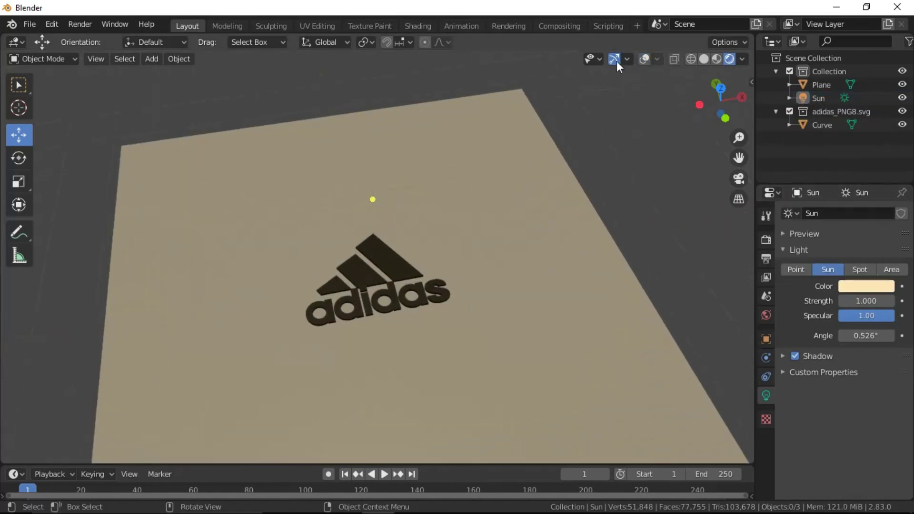
pyautogui.click(615, 59)
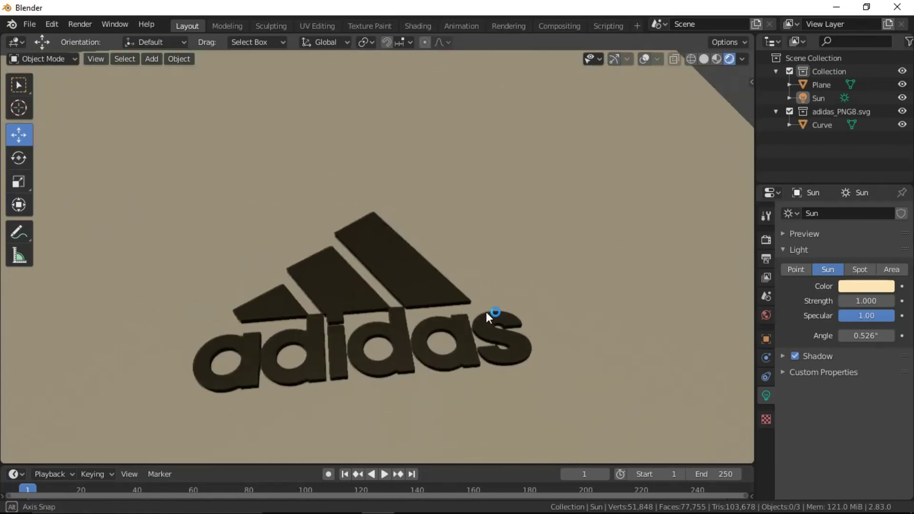
pyautogui.scroll(2, 523, 294)
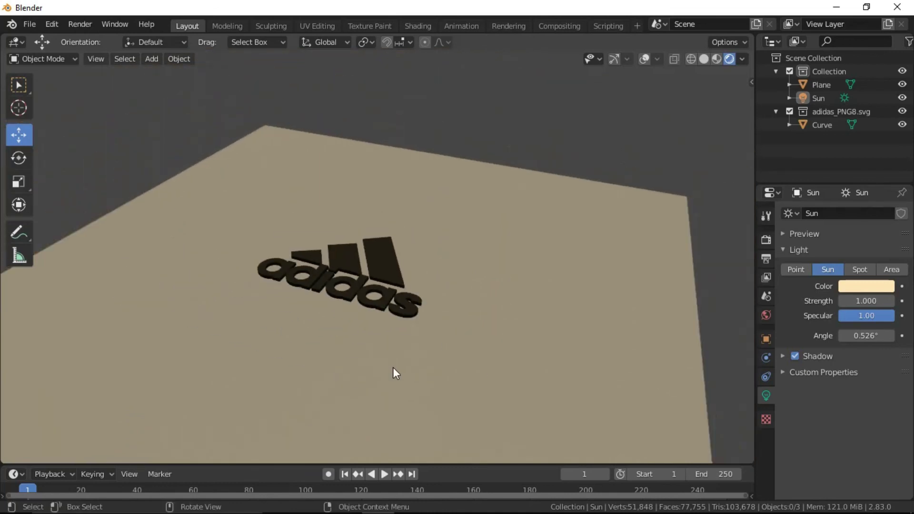
pyautogui.press('KP_7')
pyautogui.scroll(3, 396, 359)
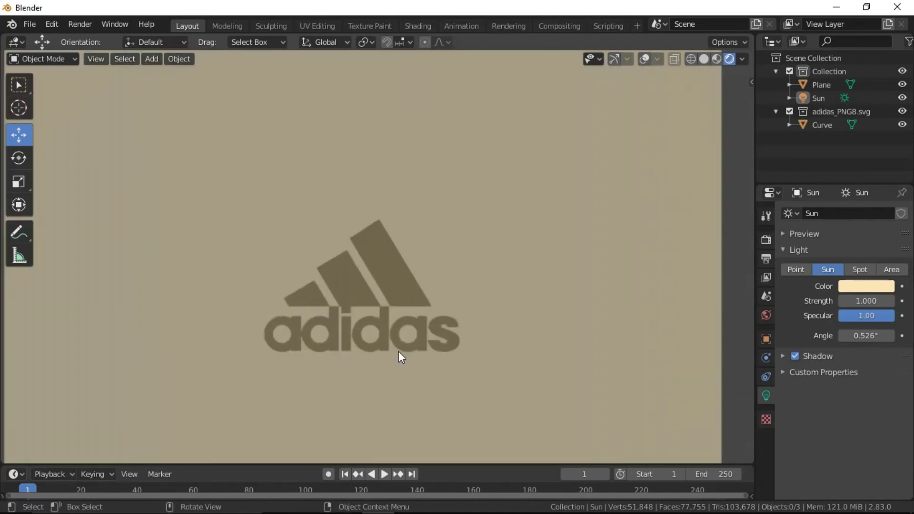
pyautogui.scroll(2, 399, 351)
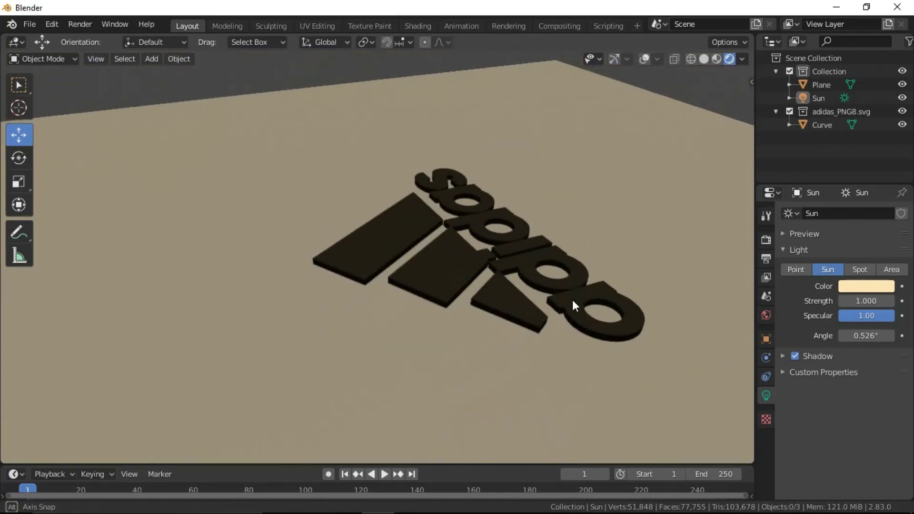
pyautogui.scroll(2, 572, 299)
pyautogui.scroll(-2, 572, 298)
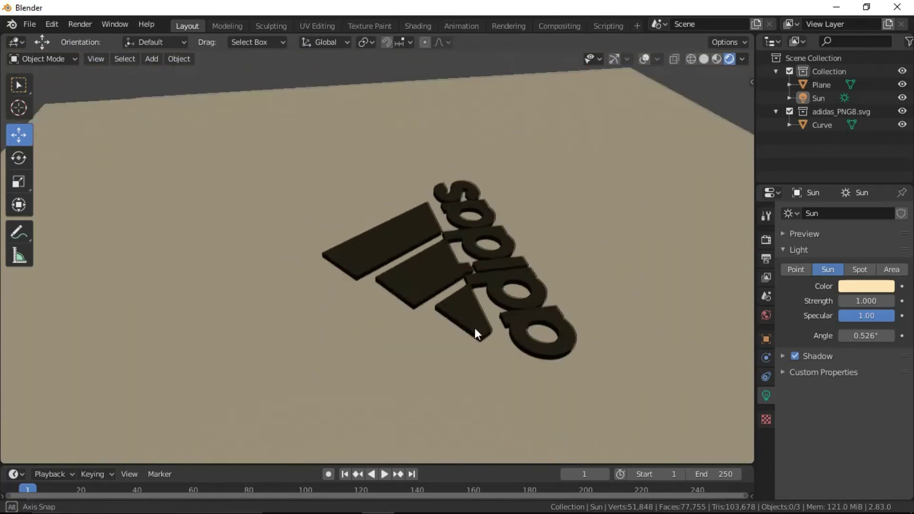